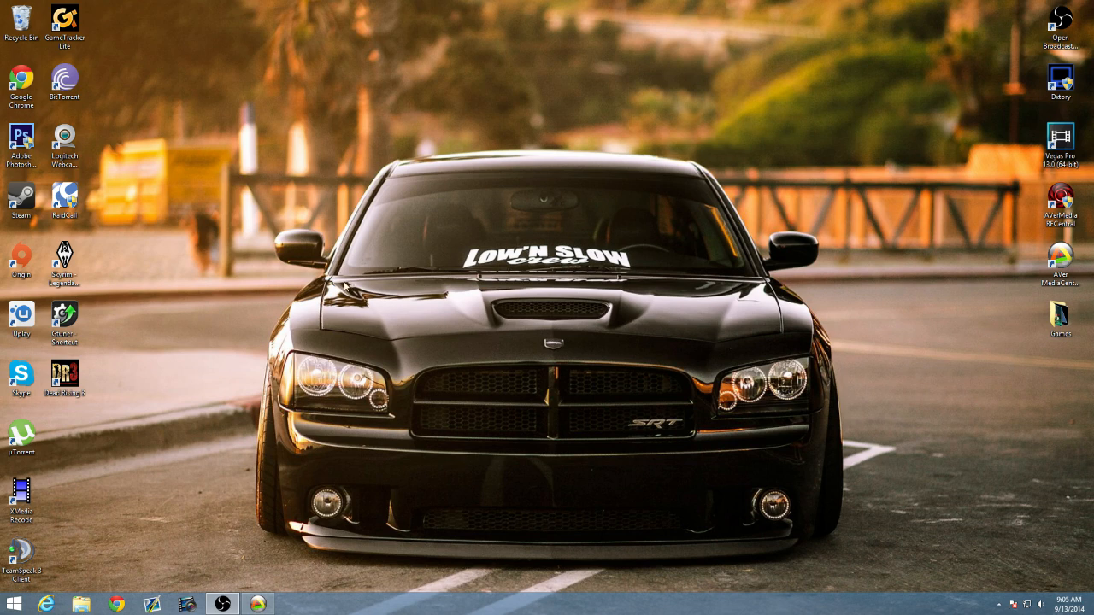
Move the Gtuner shortcut to an empty area of the desktop and open the cronusmax website in Chrome.
left_click_drag(66, 320, 241, 31)
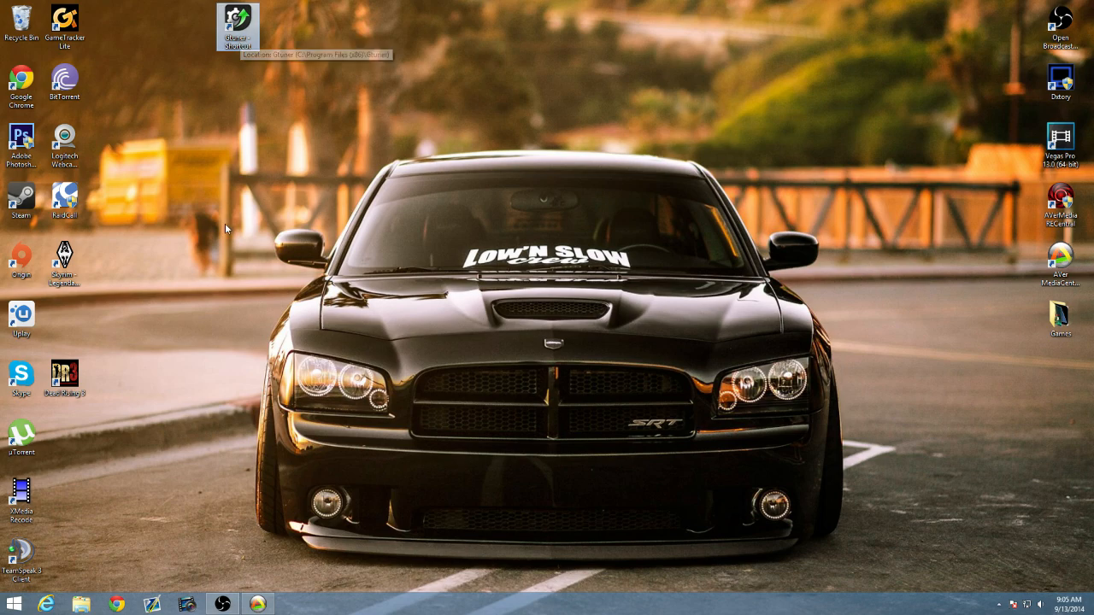
left_click(116, 604)
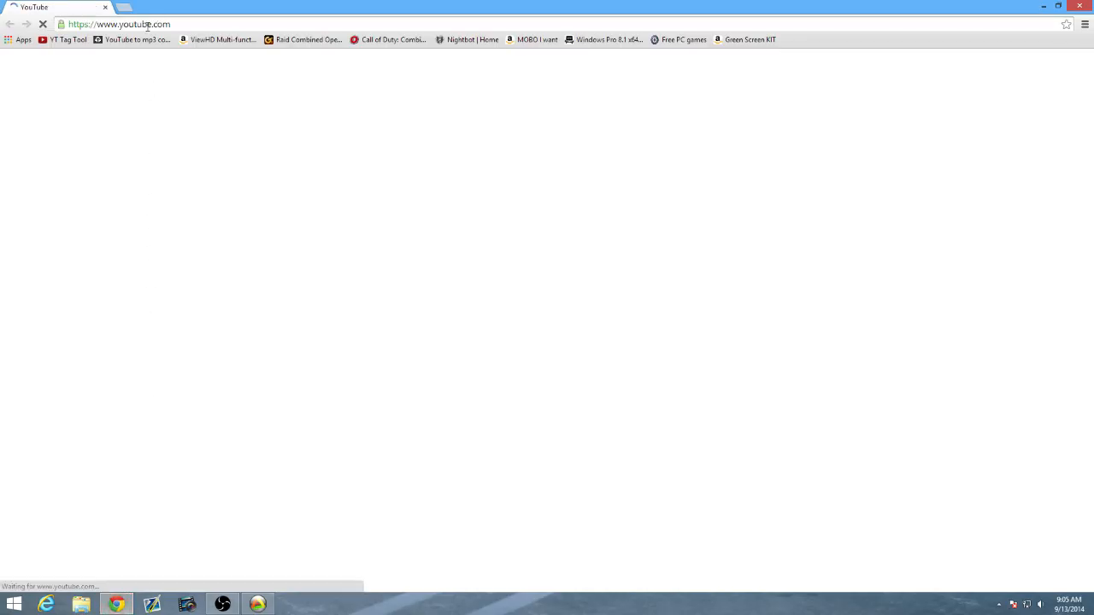
left_click(147, 24)
type("cronusmax")
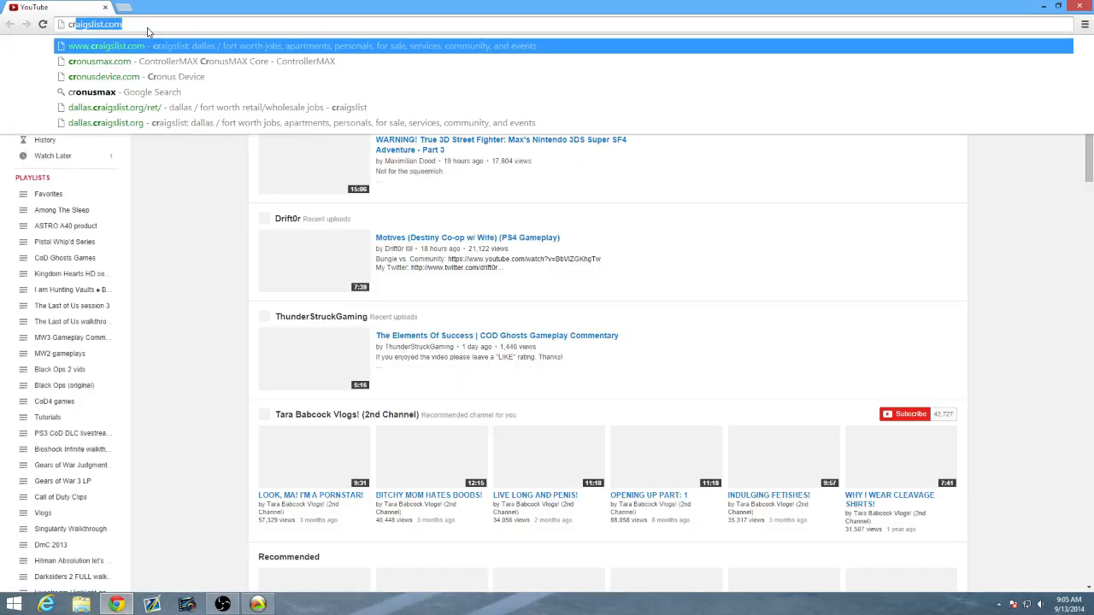
key("Return")
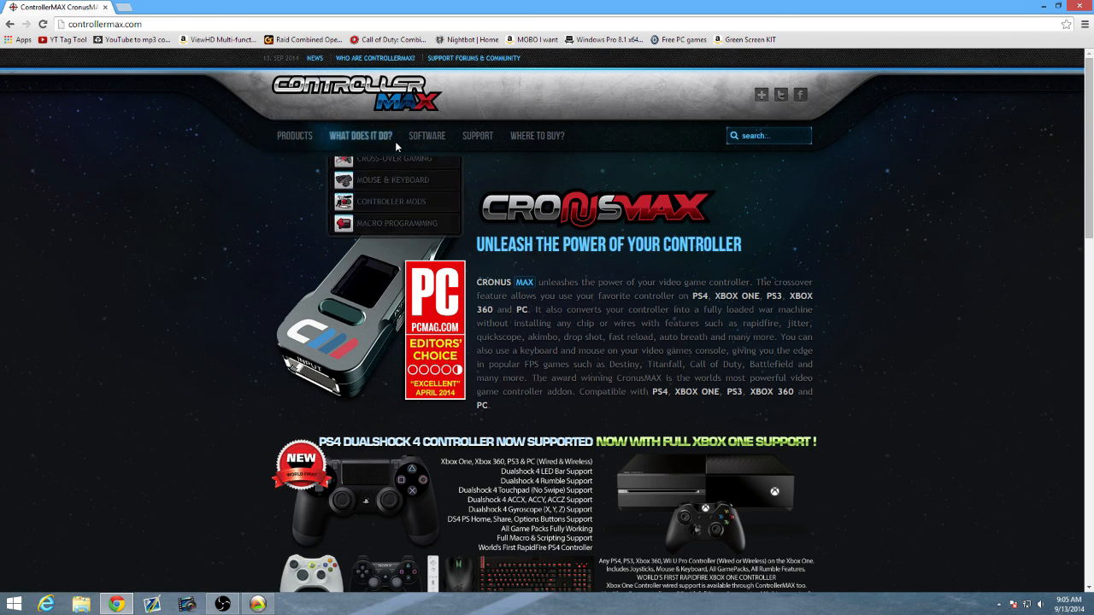
Review the Gtuner software overview page on the ControllerMAX site and minimize the browser.
mouse_move(427, 144)
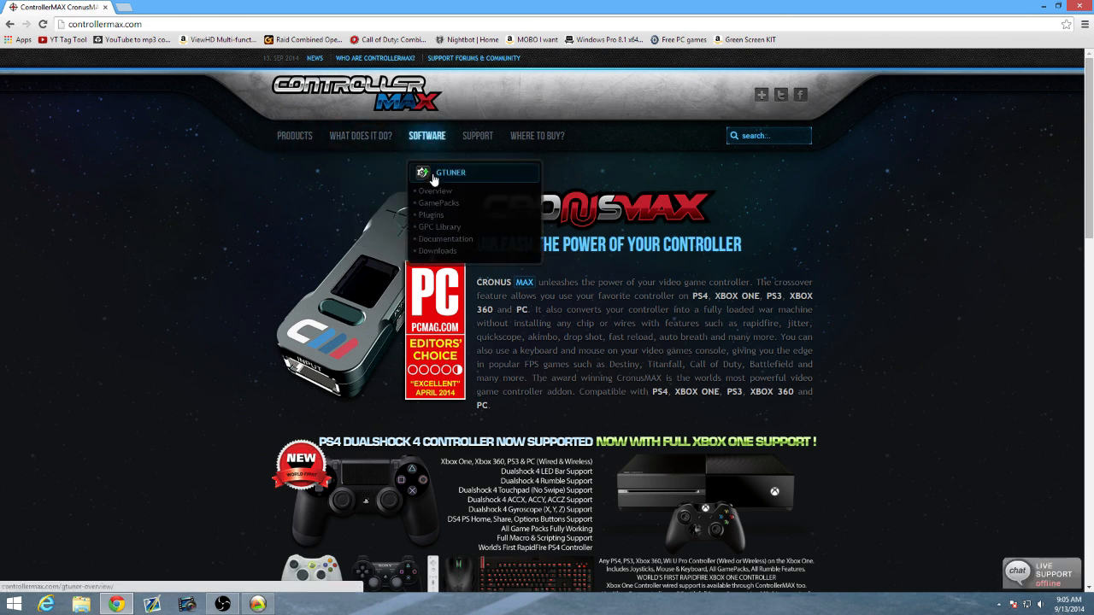
left_click(475, 179)
scroll(250, 383, "down", 1)
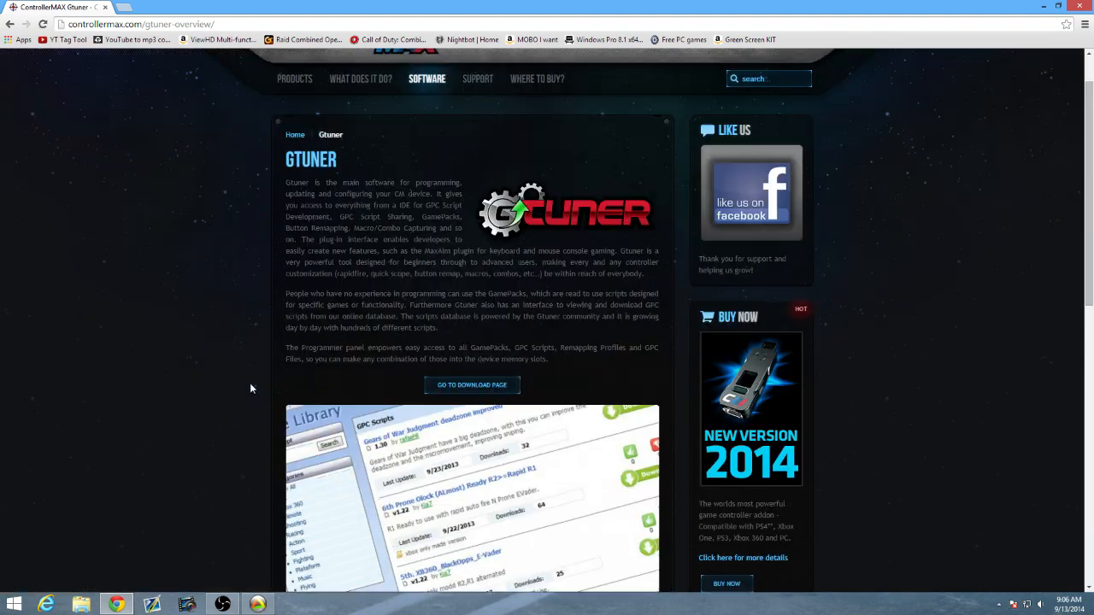
scroll(231, 371, "down", 2)
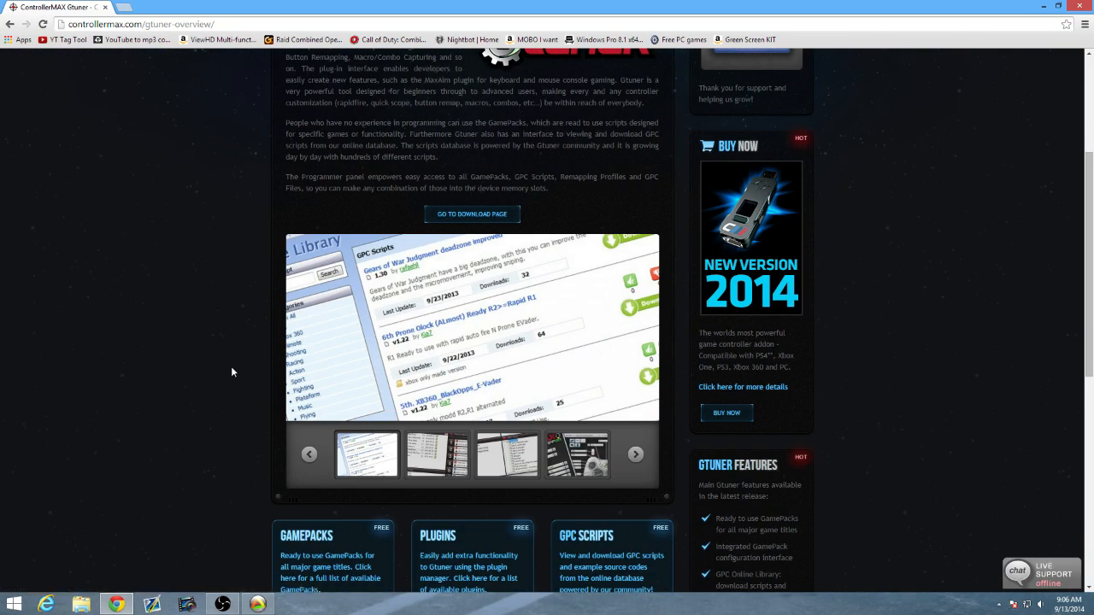
scroll(224, 363, "up", 3)
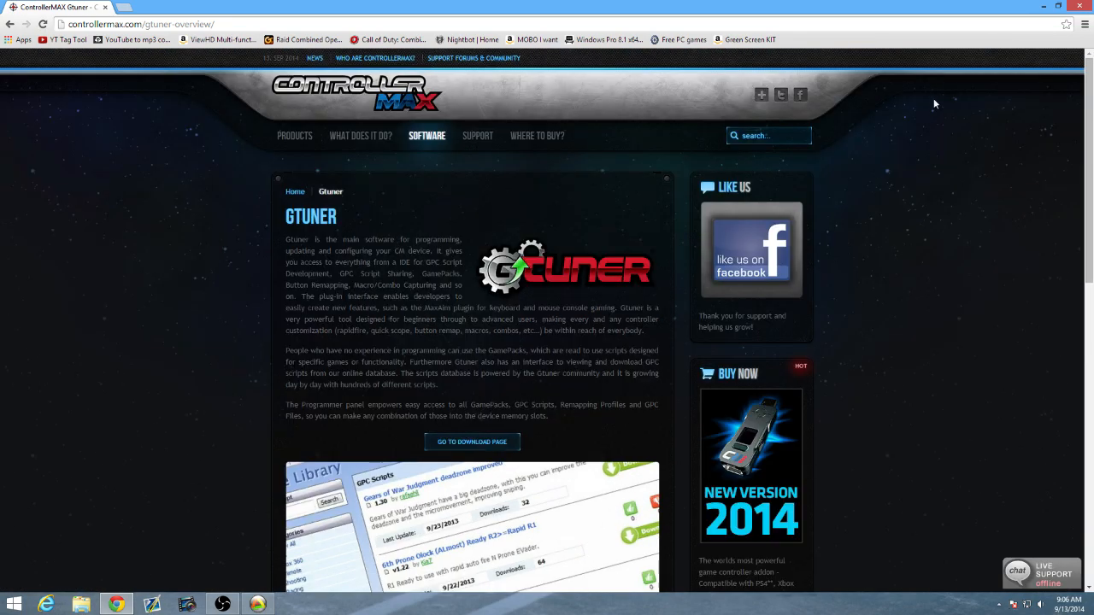
left_click(1043, 6)
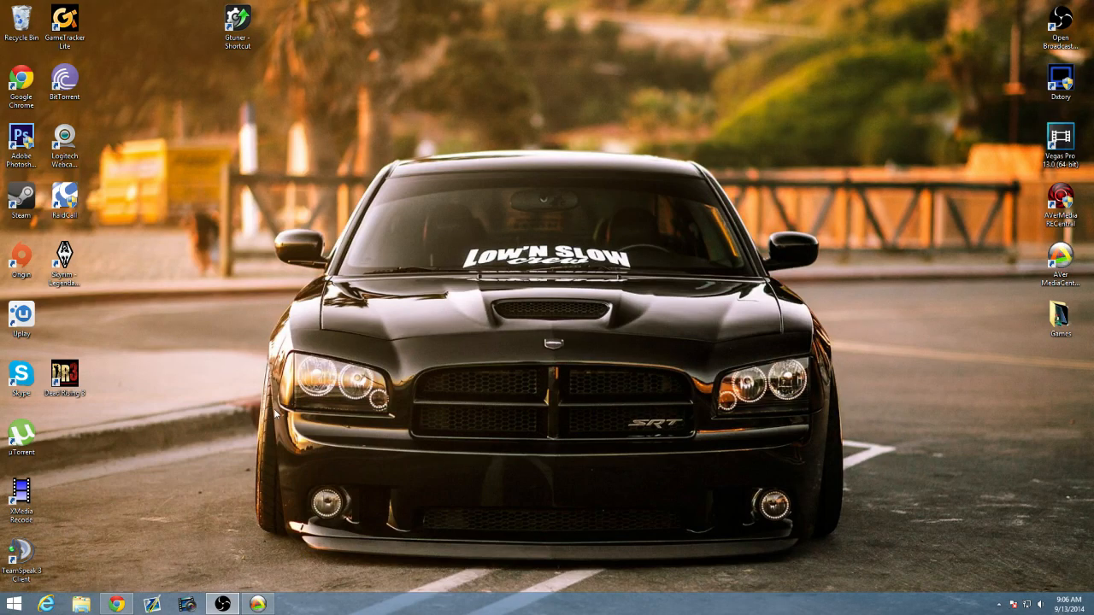
Launch Gtuner from the desktop and open the MaxRemapper plugin.
double_click(228, 45)
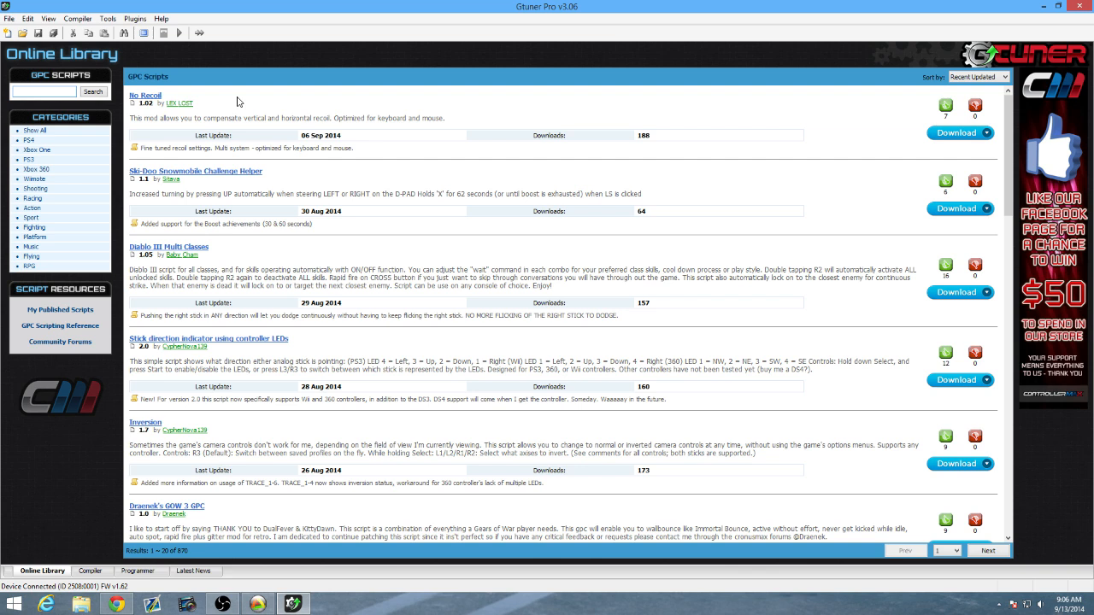
left_click(135, 19)
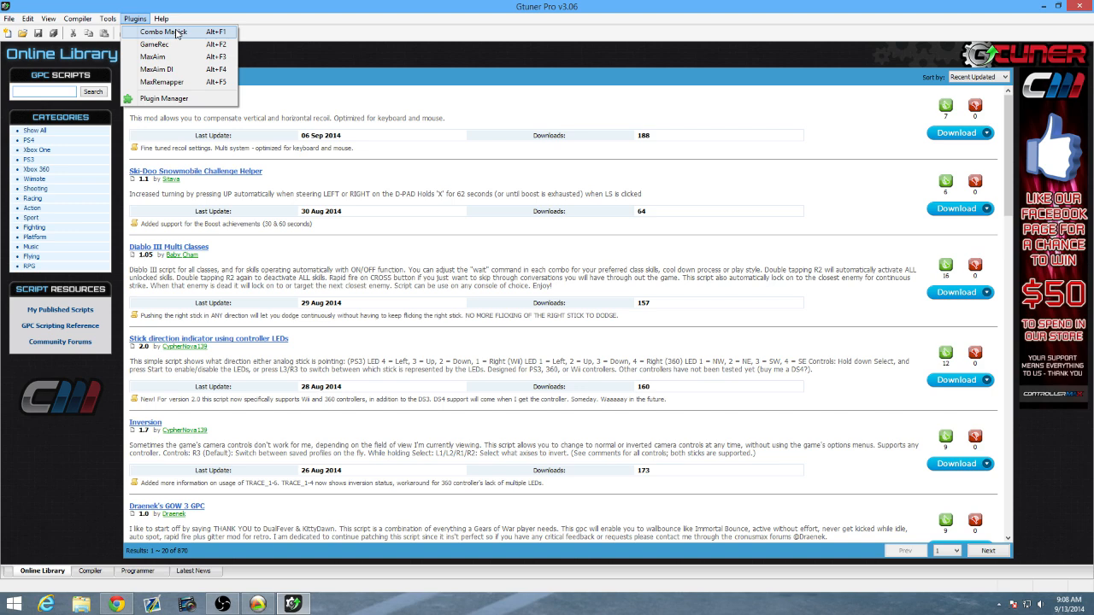
left_click(162, 82)
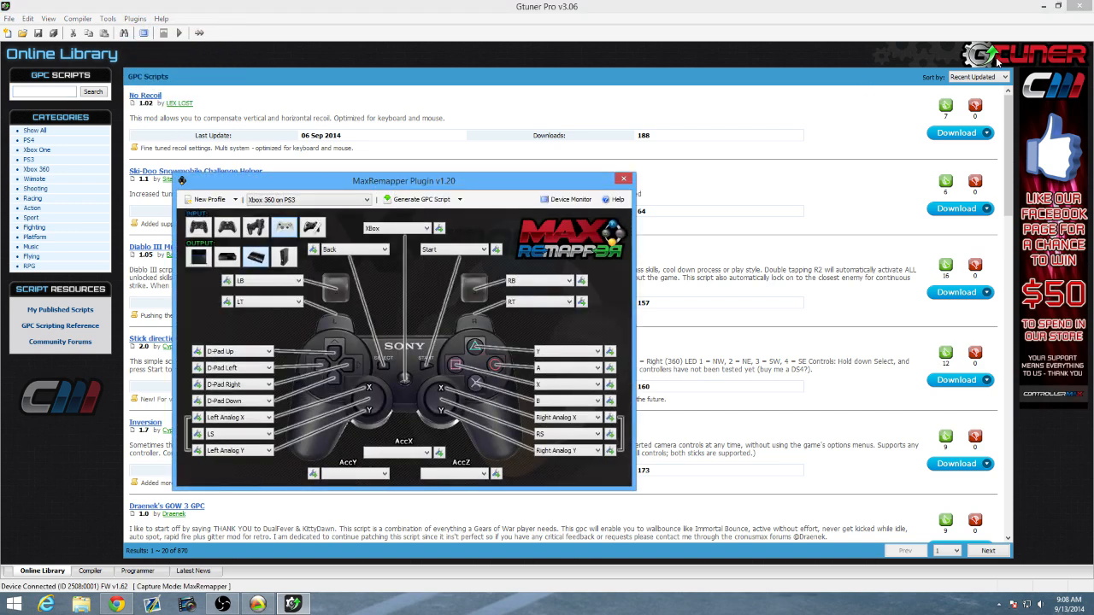
Minimize the main Gtuner window and arrange the MaxRemapper window beside the game capture preview.
left_click(1042, 6)
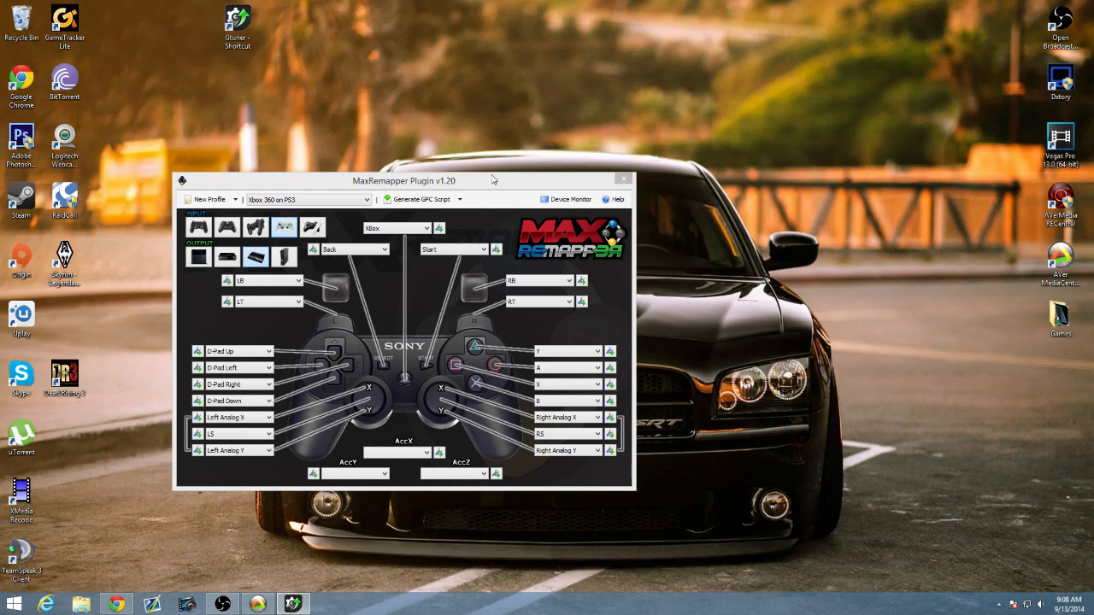
left_click_drag(483, 184, 595, 174)
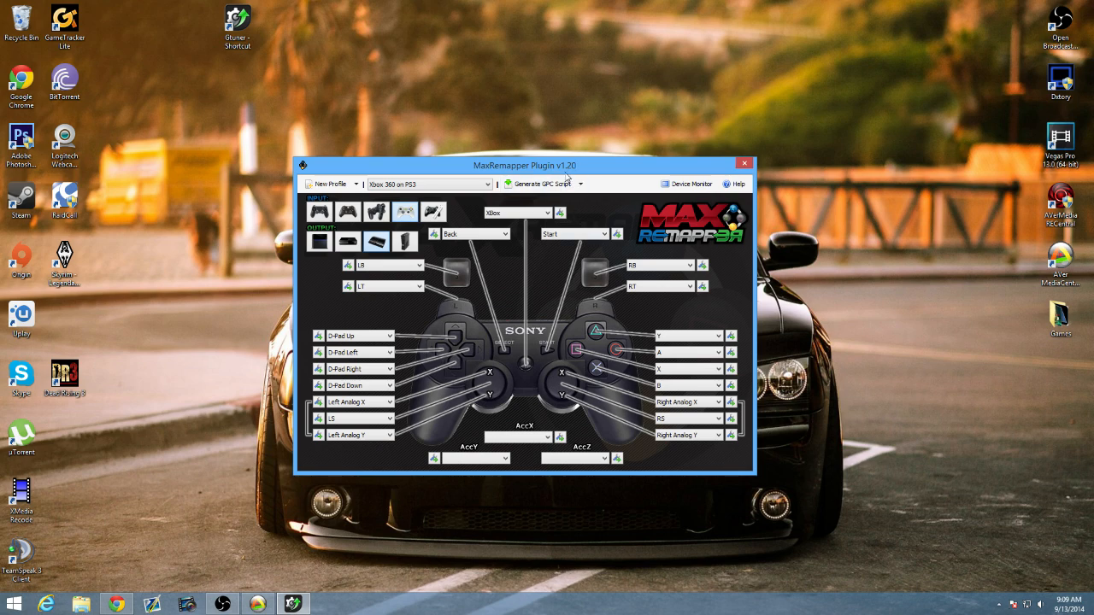
left_click_drag(562, 168, 275, 280)
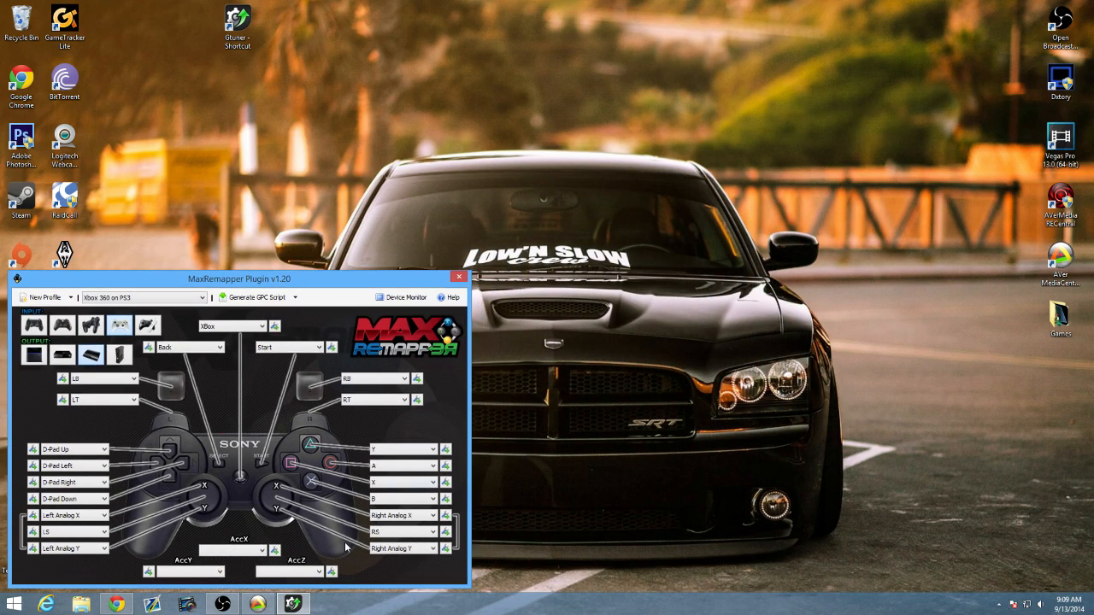
left_click(274, 609)
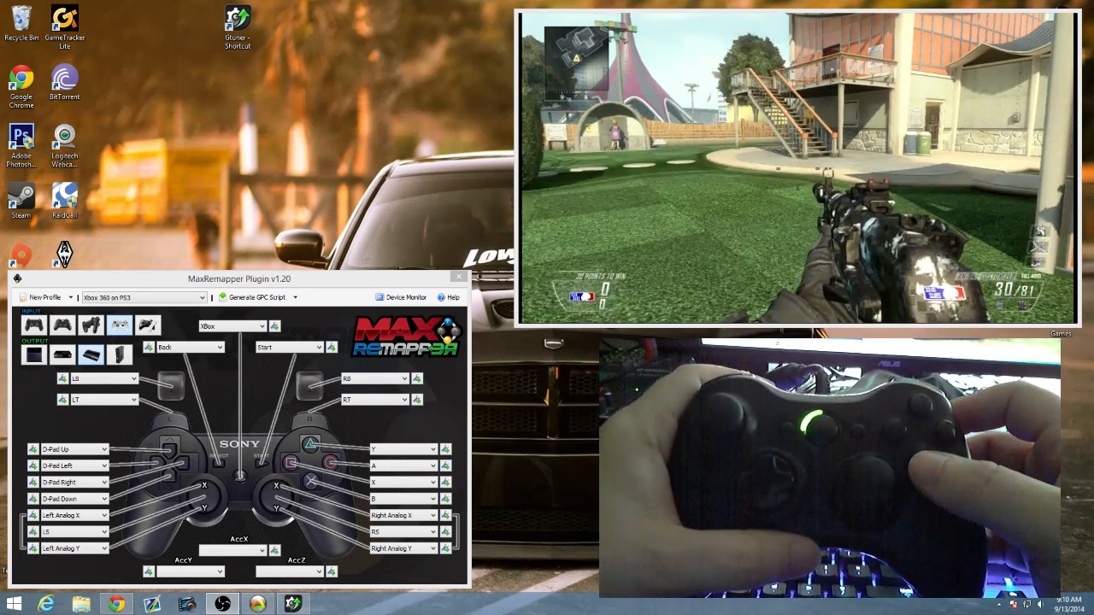
In the Xbox 360 on PS3 profile, remap the Circle button to B and the Cross button to A.
left_click(431, 466)
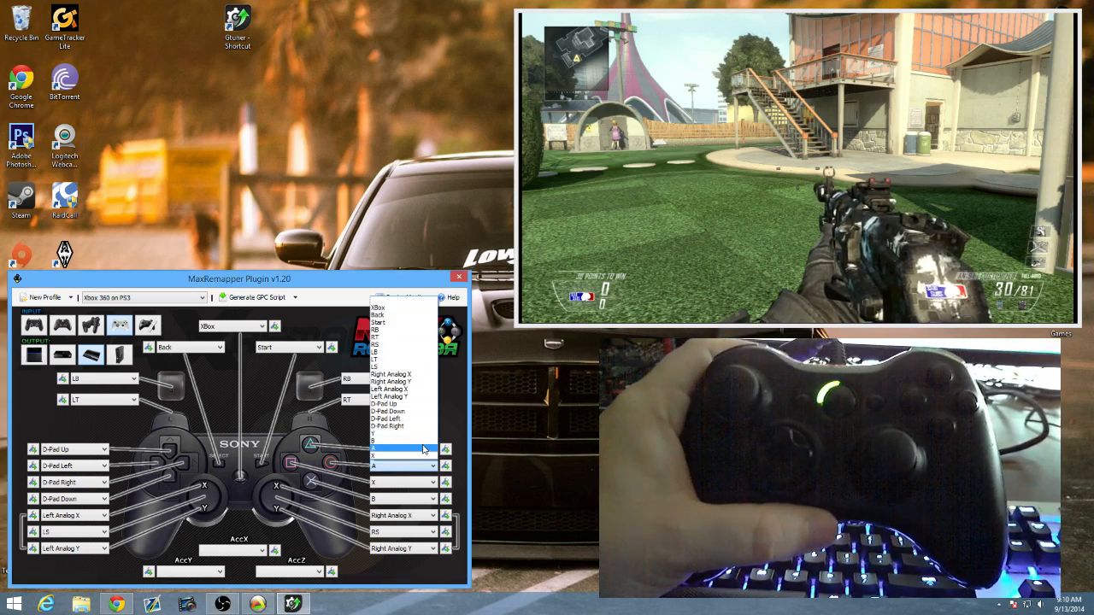
left_click(424, 444)
left_click(418, 501)
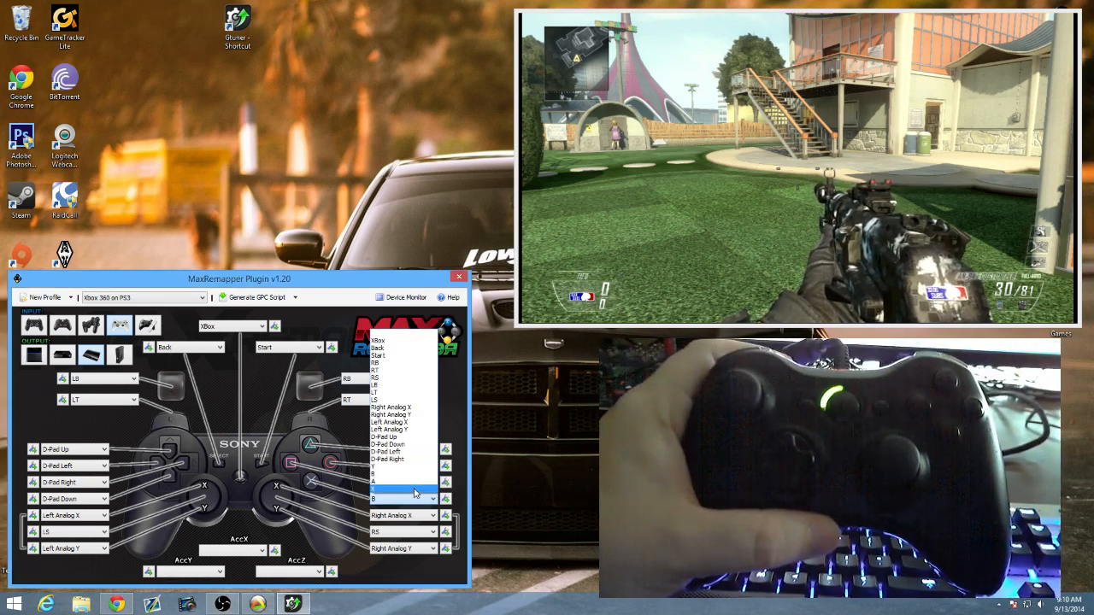
left_click(413, 484)
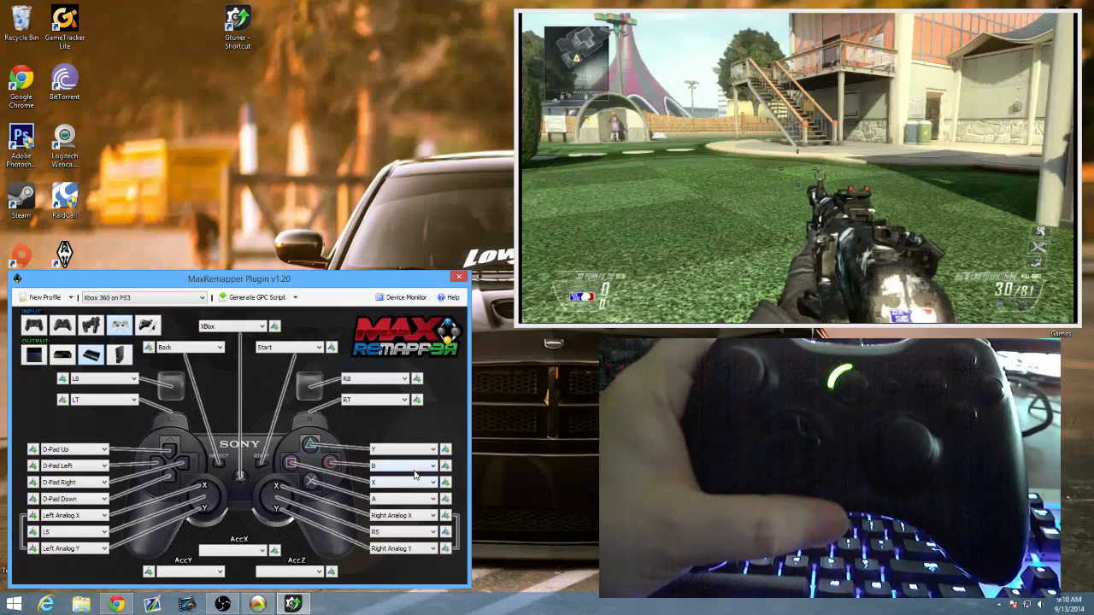
Restore the Xbox 360 on PS3 mapping by assigning A to the Circle button and B to the Cross button.
left_click(415, 470)
left_click(411, 468)
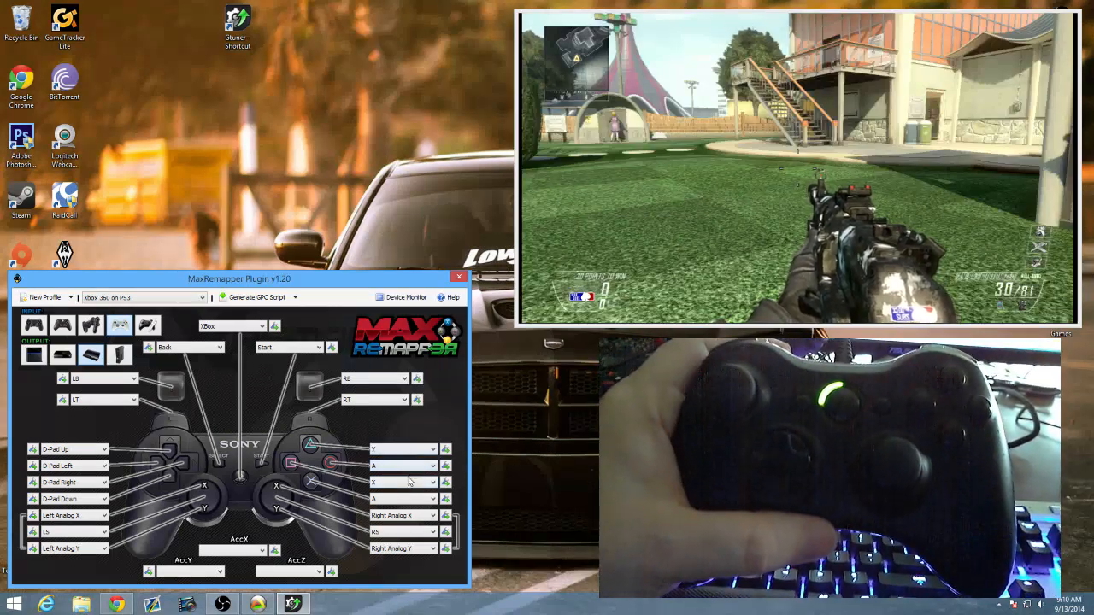
left_click(404, 499)
left_click(401, 477)
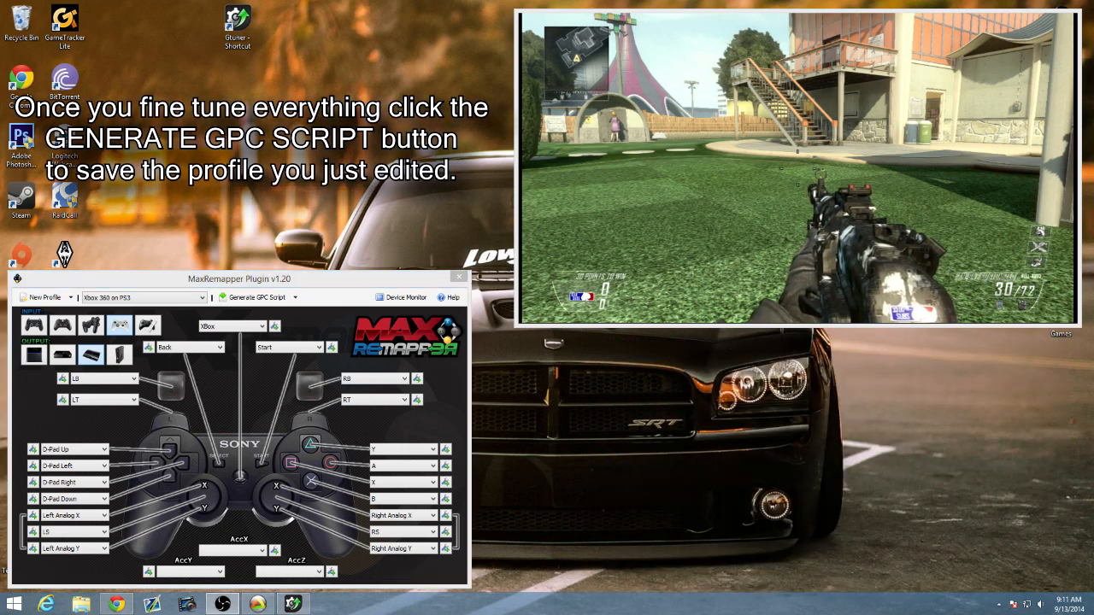
Hide the game capture preview and review the list of saved MaxRemapper profiles before closing the plugin.
left_click(1019, 26)
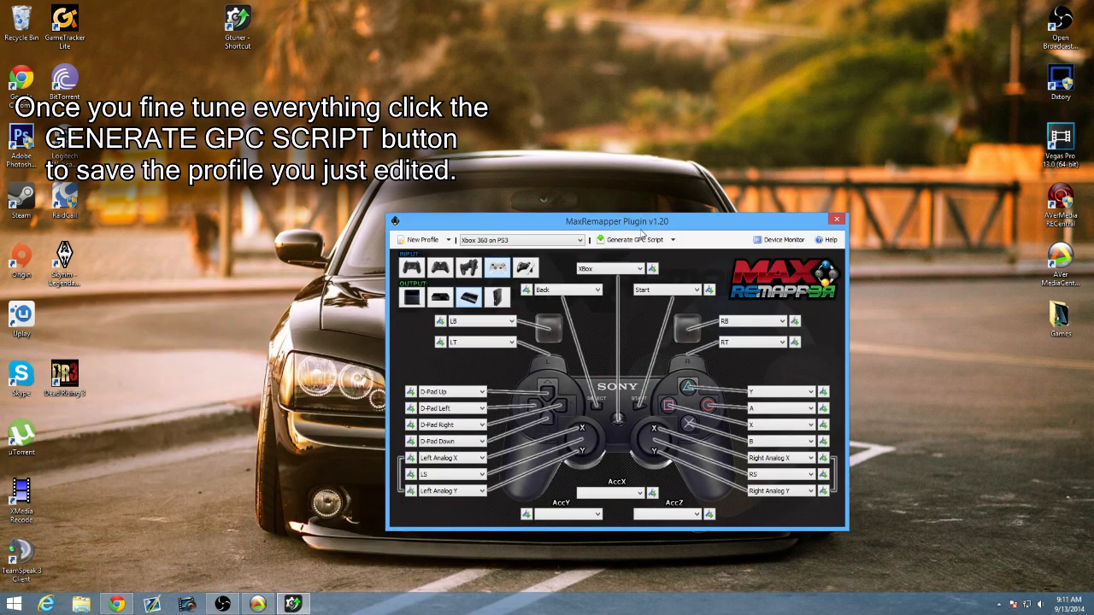
left_click_drag(637, 221, 558, 197)
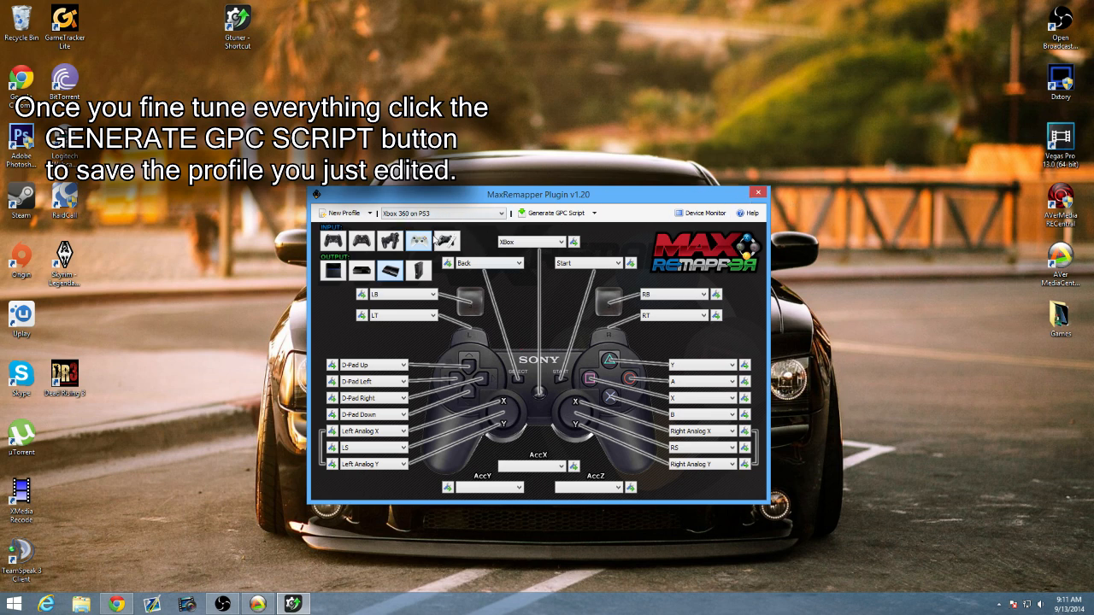
left_click(448, 213)
left_click(453, 271)
left_click(433, 216)
left_click(433, 216)
left_click(408, 216)
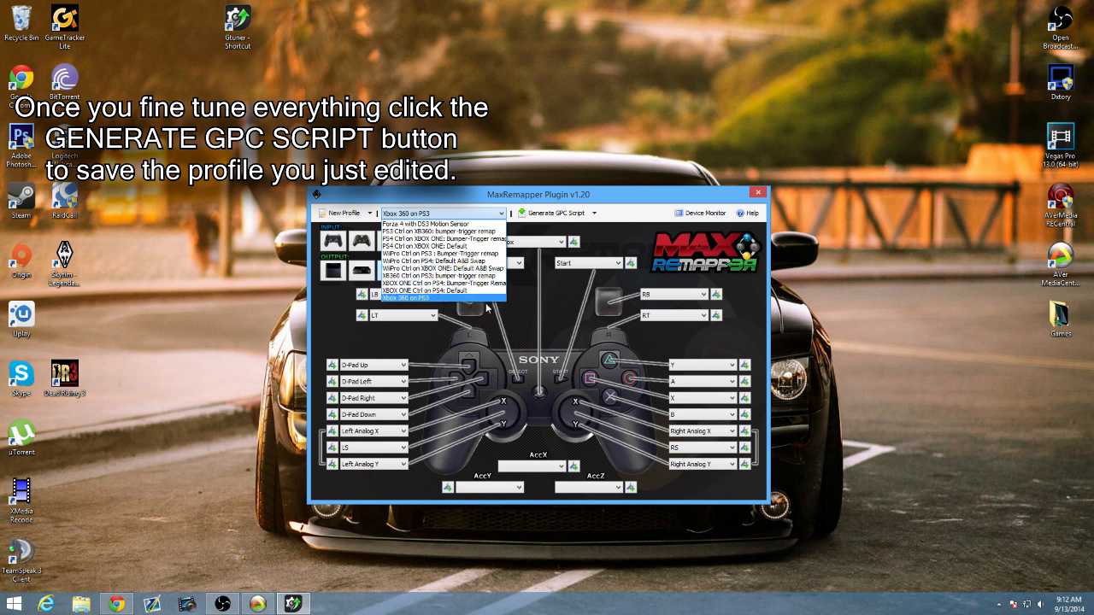
left_click(757, 192)
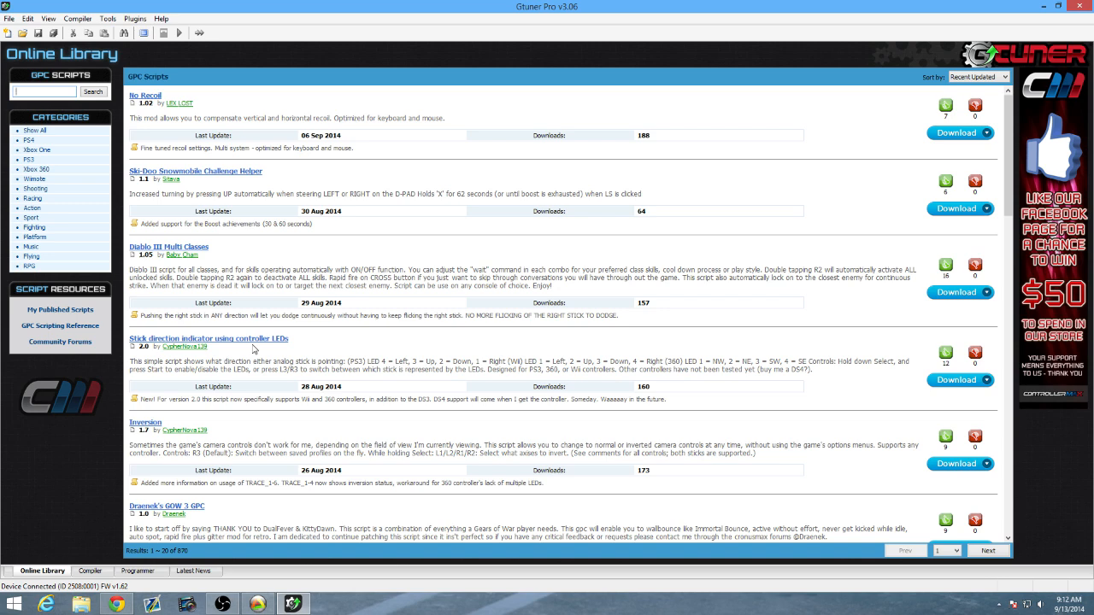
Look through Gtuner's Online Library, Compiler and Latest News pages and return to the Programmer page.
left_click(139, 571)
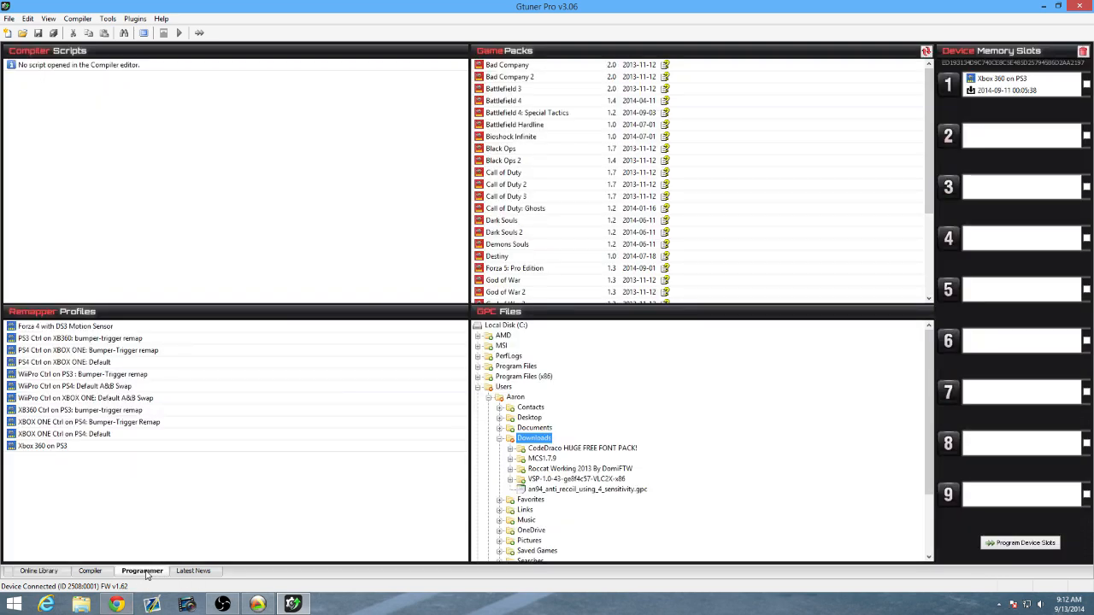
left_click(35, 572)
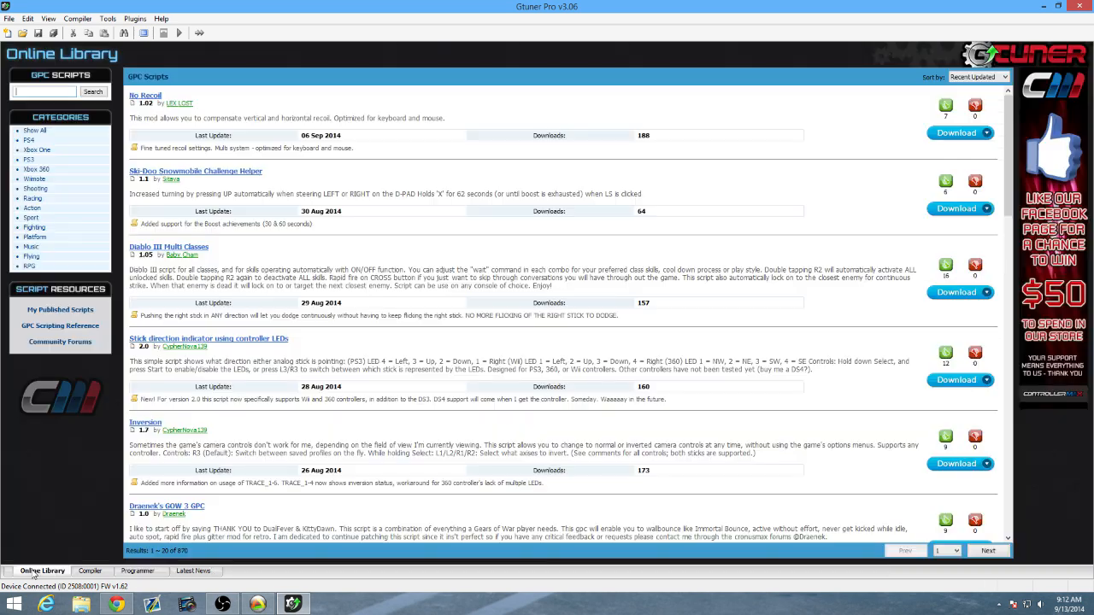
left_click(92, 572)
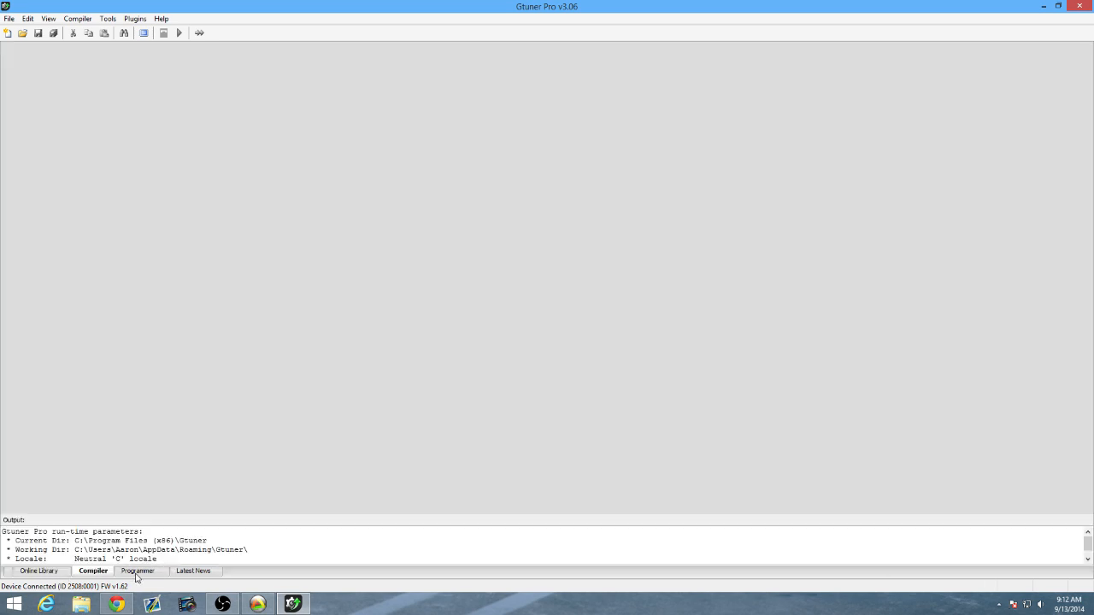
left_click(137, 572)
left_click(194, 573)
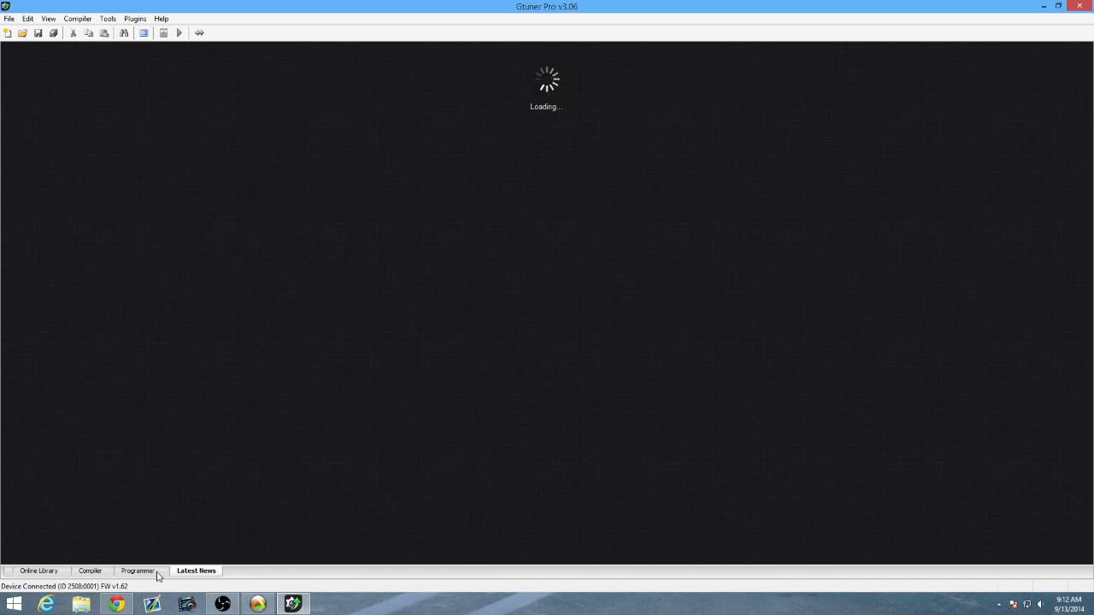
left_click(141, 572)
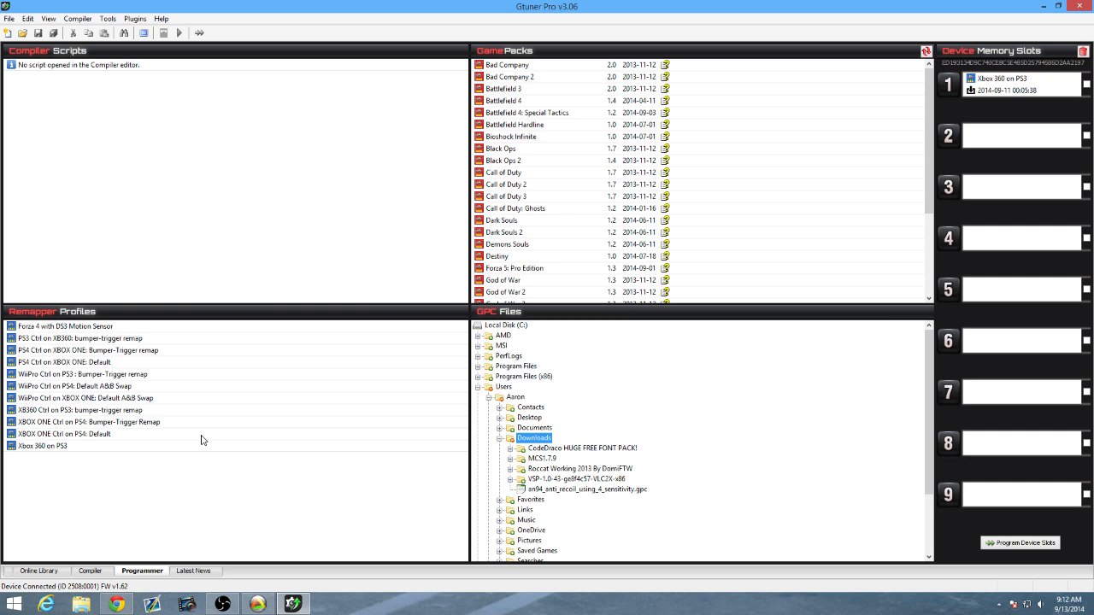
Select the Xbox 360 on PS3 remapper profile, mark and unmark device memory slot 1, and minimize Gtuner.
left_click(52, 445)
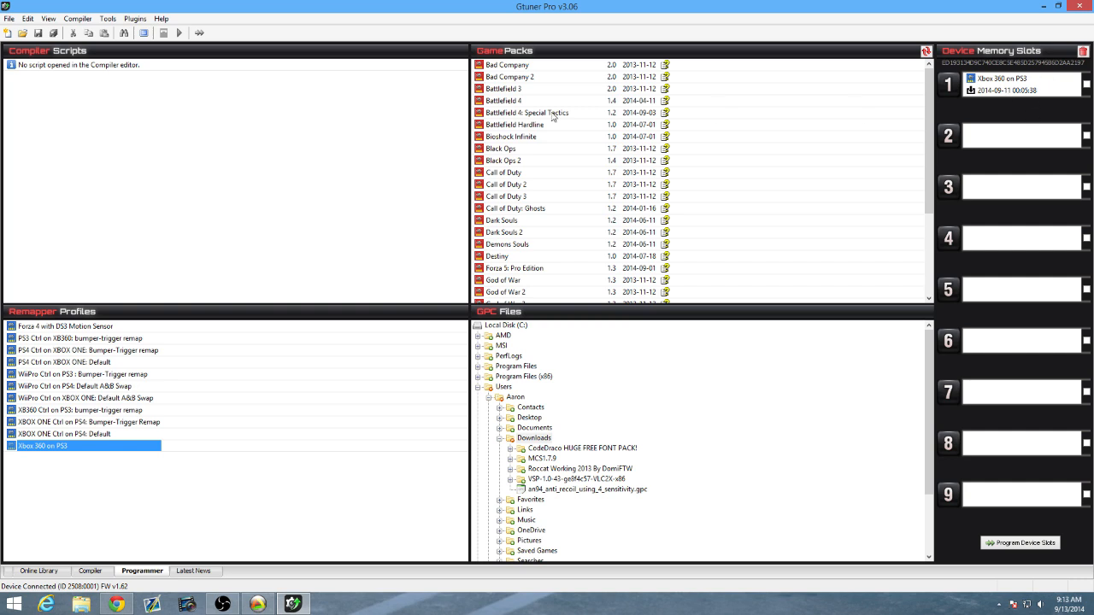
left_click(1087, 85)
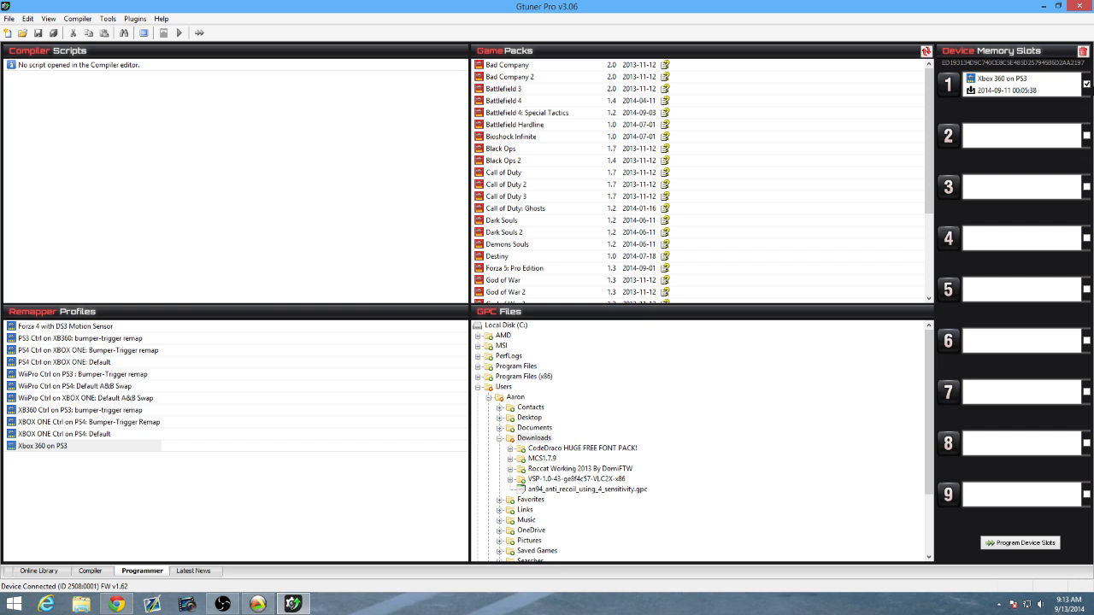
left_click(1086, 84)
left_click_drag(43, 452, 94, 497)
left_click(1041, 10)
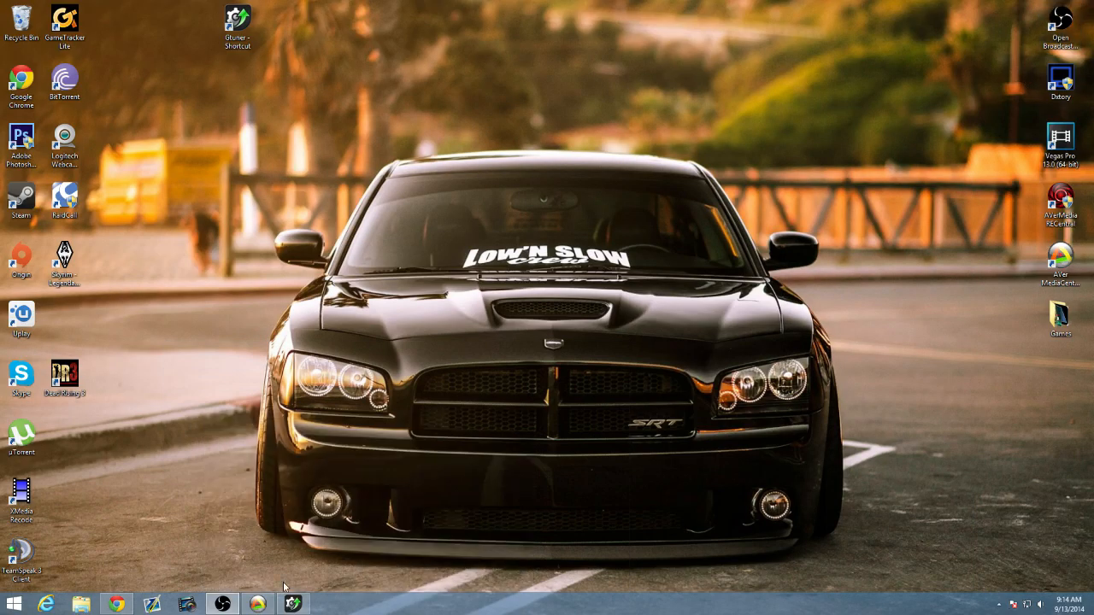
Bring up the game capture preview to examine the controller's behaviour in the game, and hide it again.
left_click(256, 604)
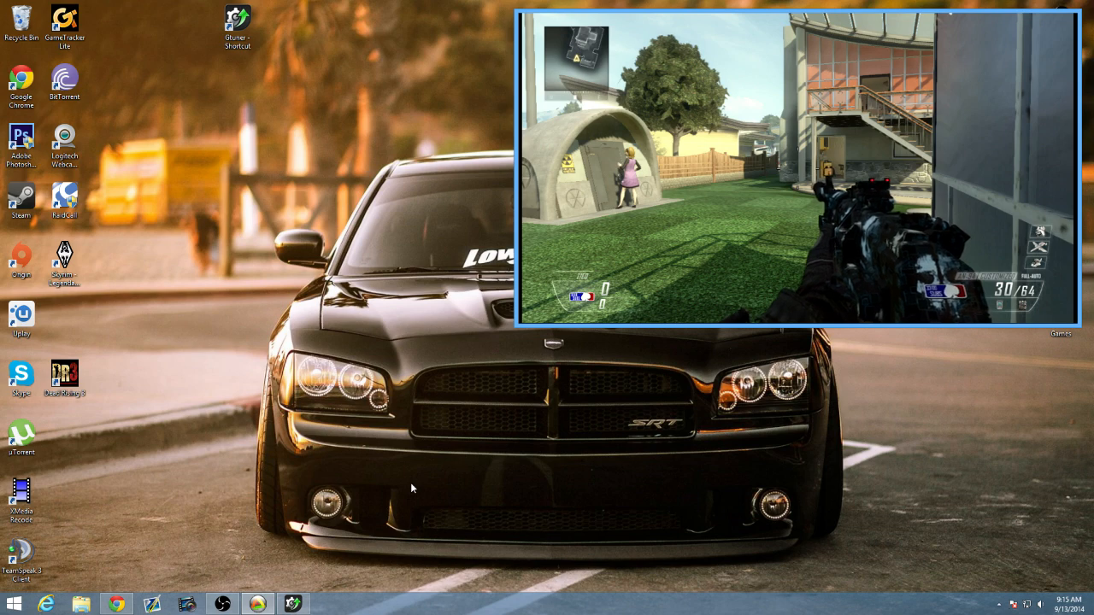
left_click(1028, 24)
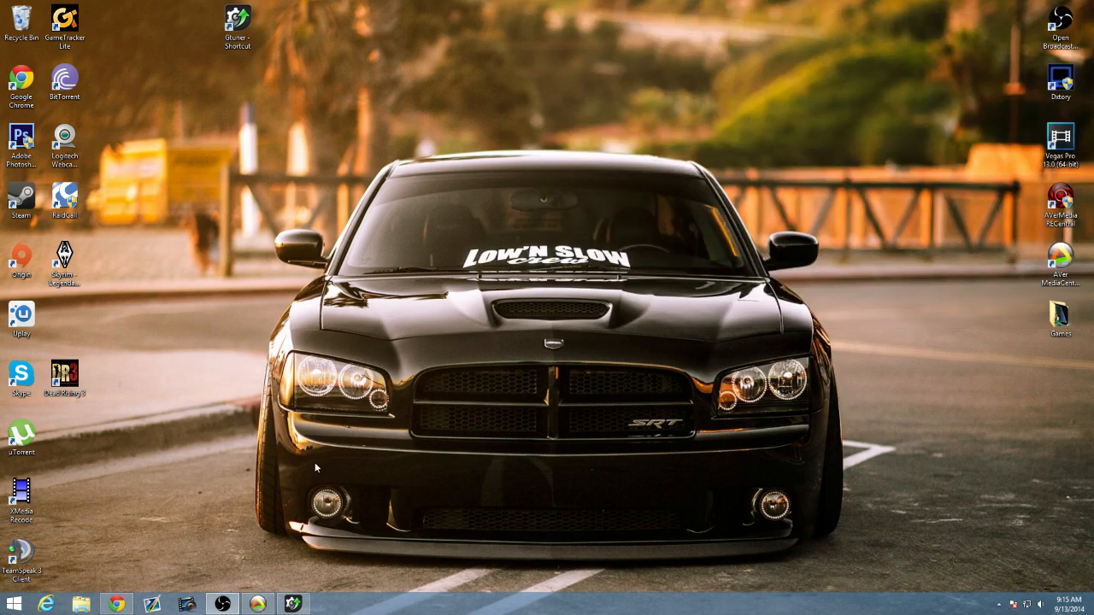
Restore Gtuner, launch the MaxAim plugin and move its window over the GamePacks and GPC Files lists.
left_click(294, 604)
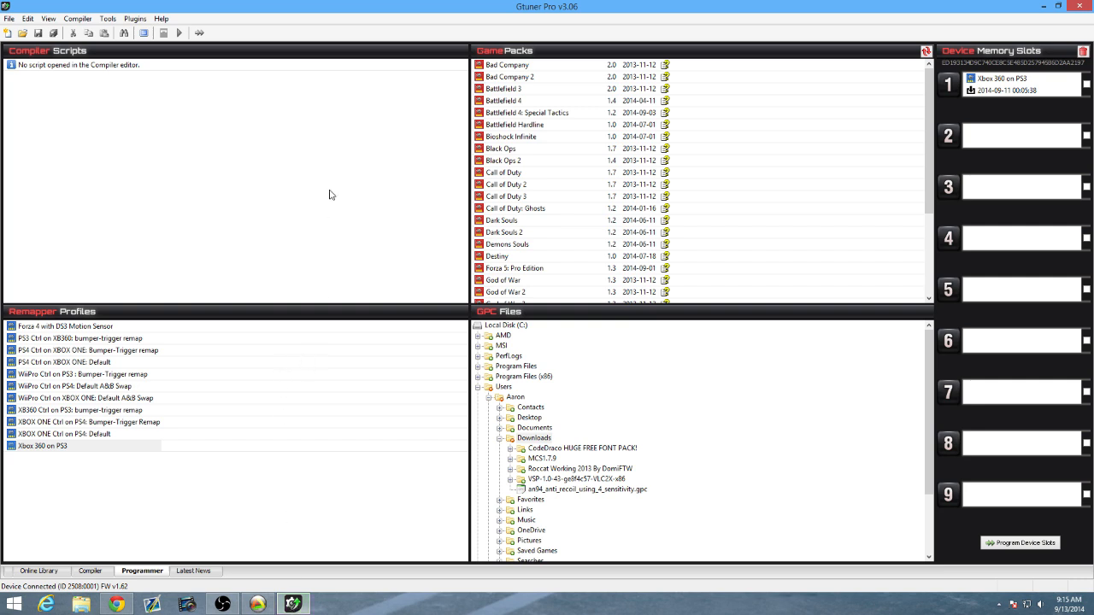
left_click(135, 19)
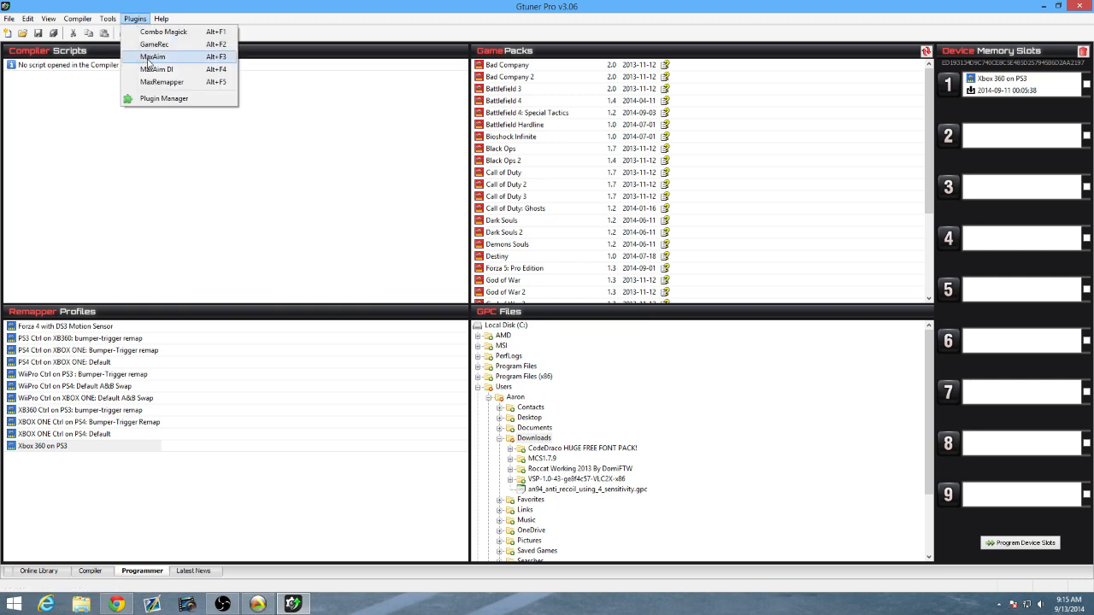
left_click(152, 57)
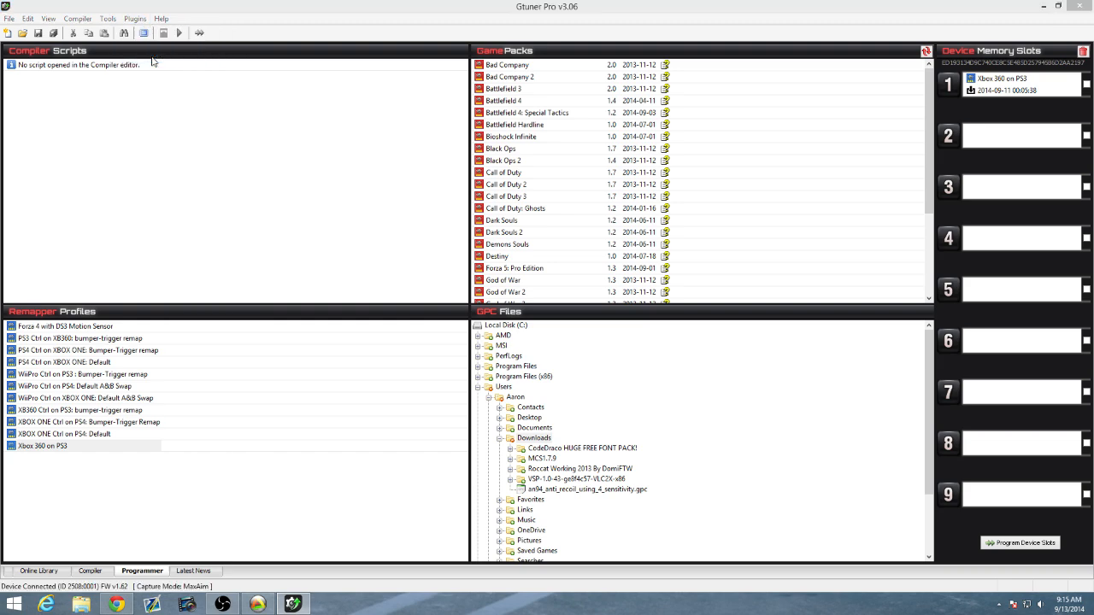
left_click_drag(326, 263, 437, 204)
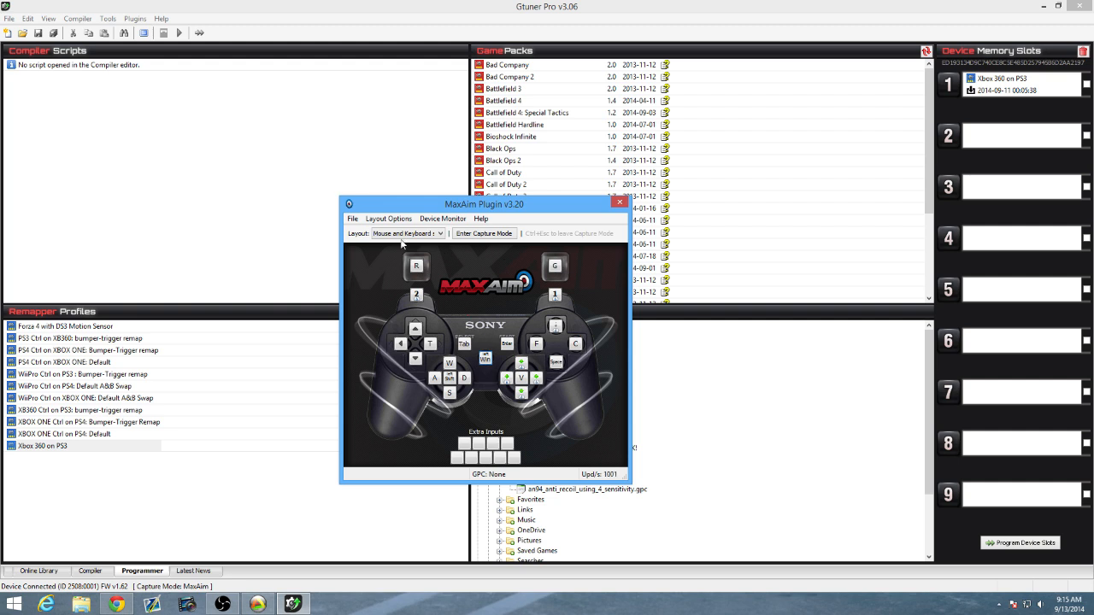
left_click_drag(455, 206, 689, 207)
Open the Device Monitor beside the MaxAim window to examine the controller's input and output values, and close it.
left_click(171, 7)
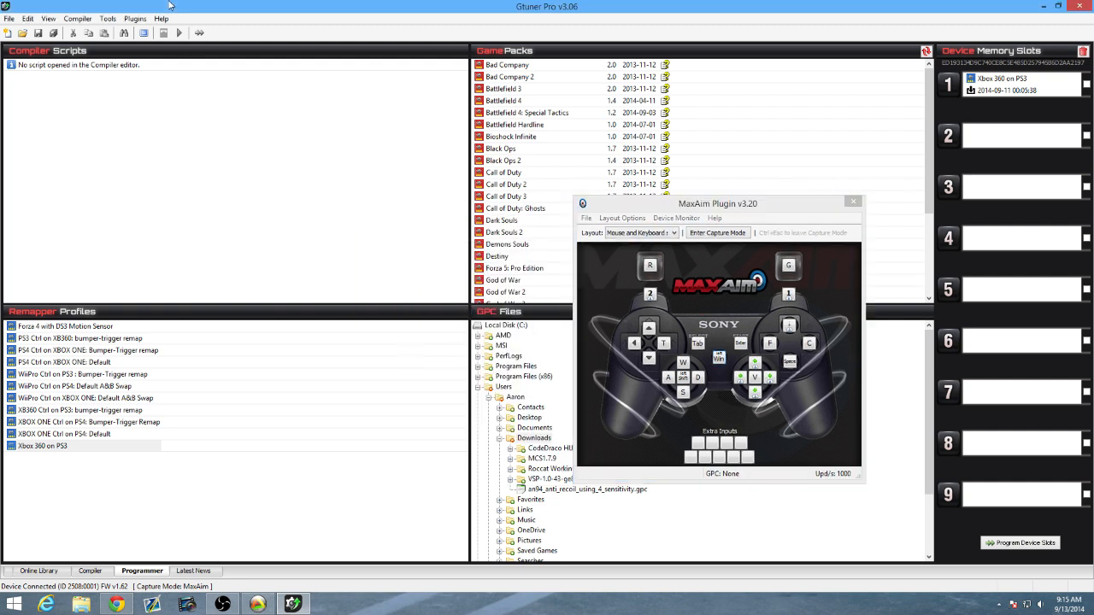
left_click(135, 18)
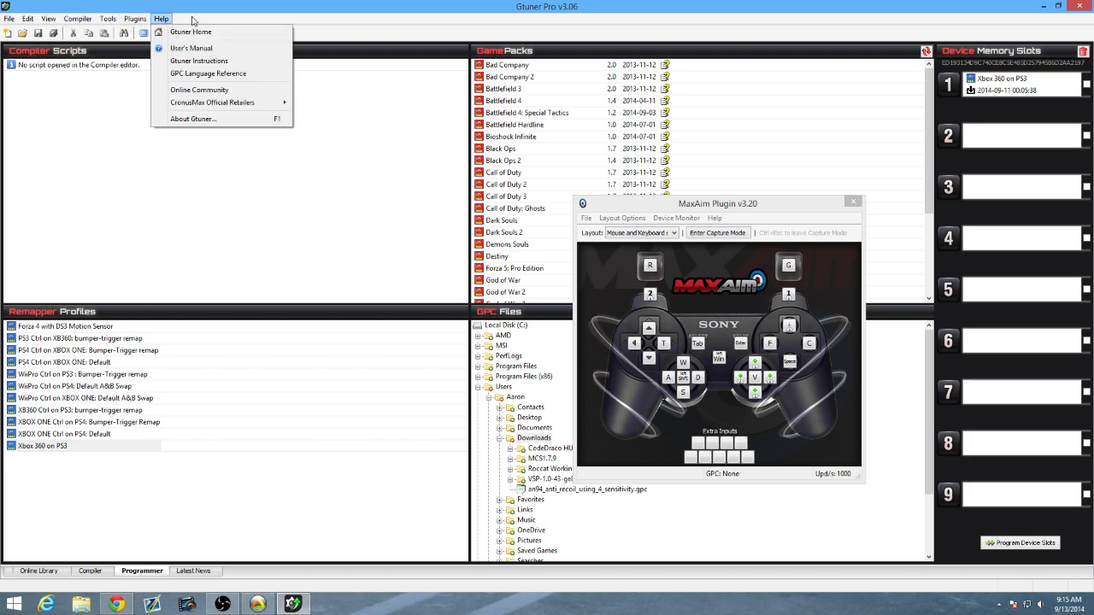
left_click(224, 12)
left_click(144, 33)
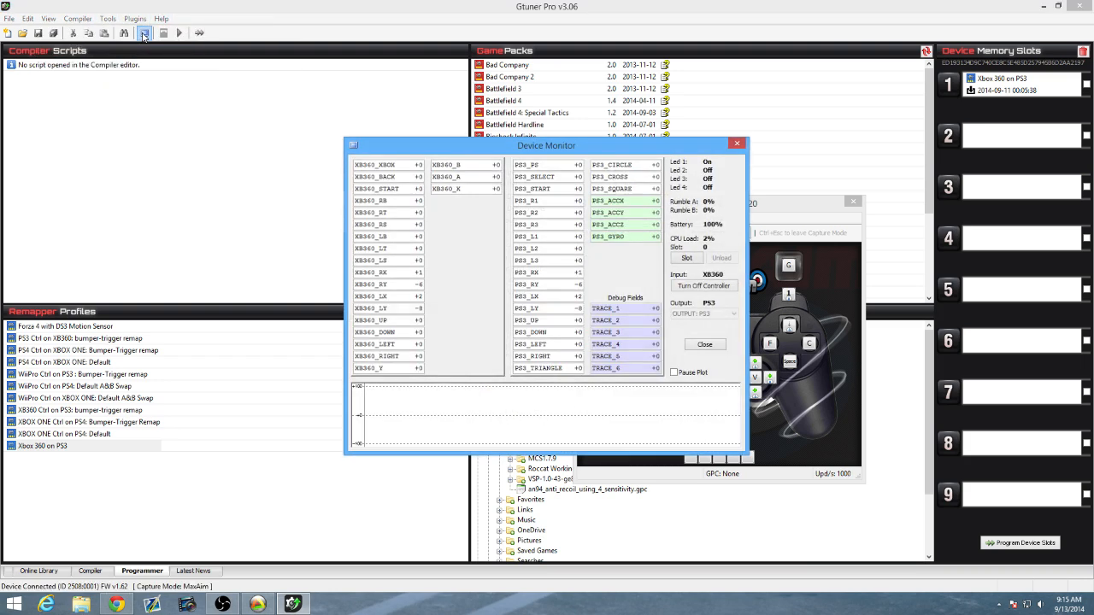
left_click(737, 143)
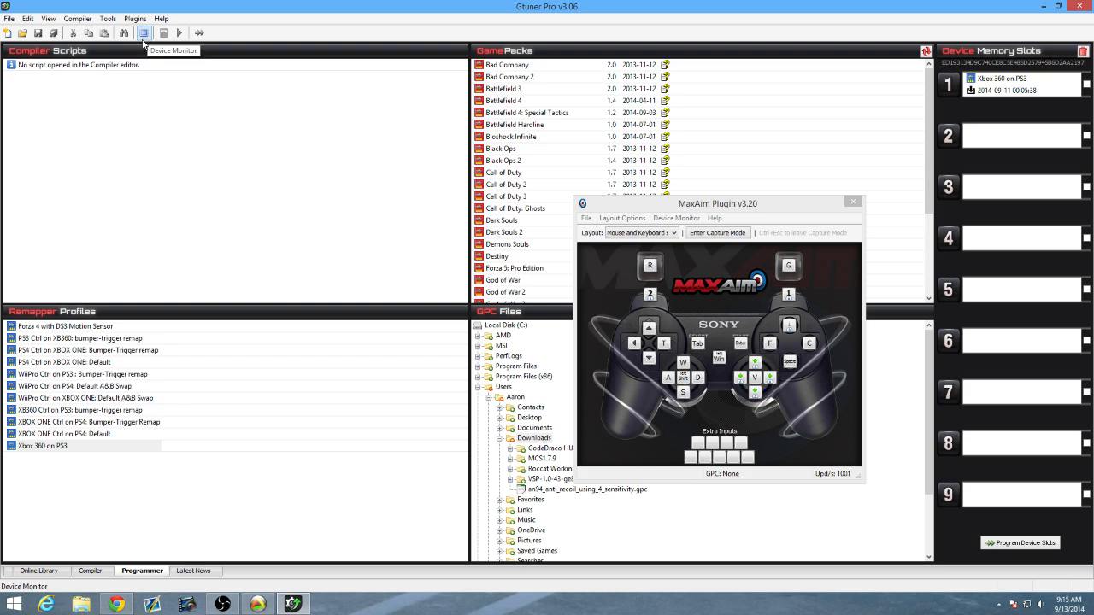
left_click(144, 36)
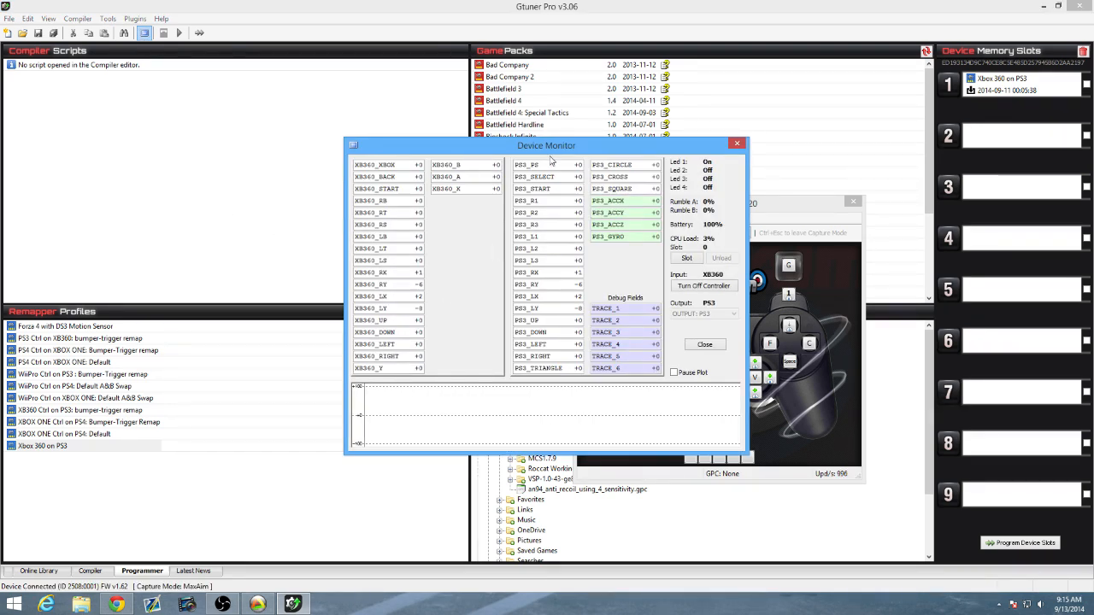
left_click_drag(550, 147, 270, 129)
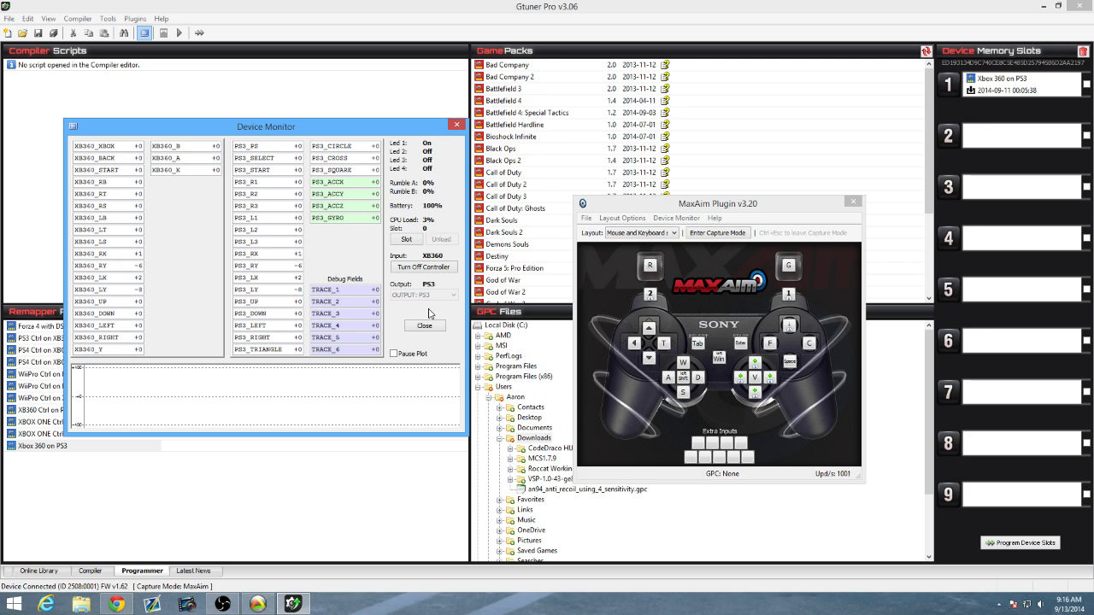
left_click(424, 327)
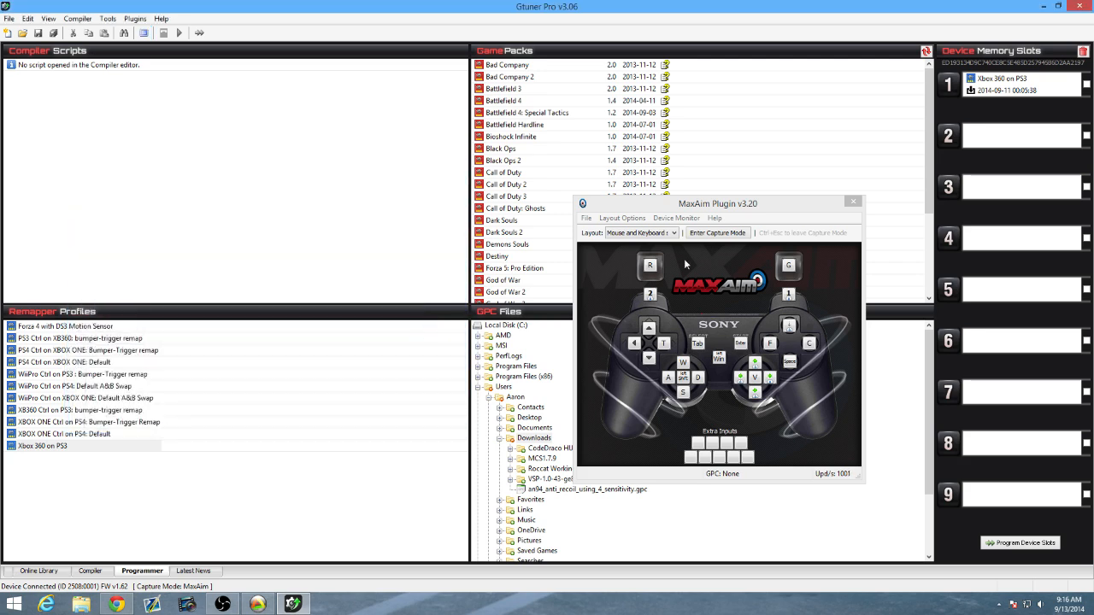
Recentre the MaxAim window and look through its file, layout and help commands.
left_click_drag(716, 210, 484, 216)
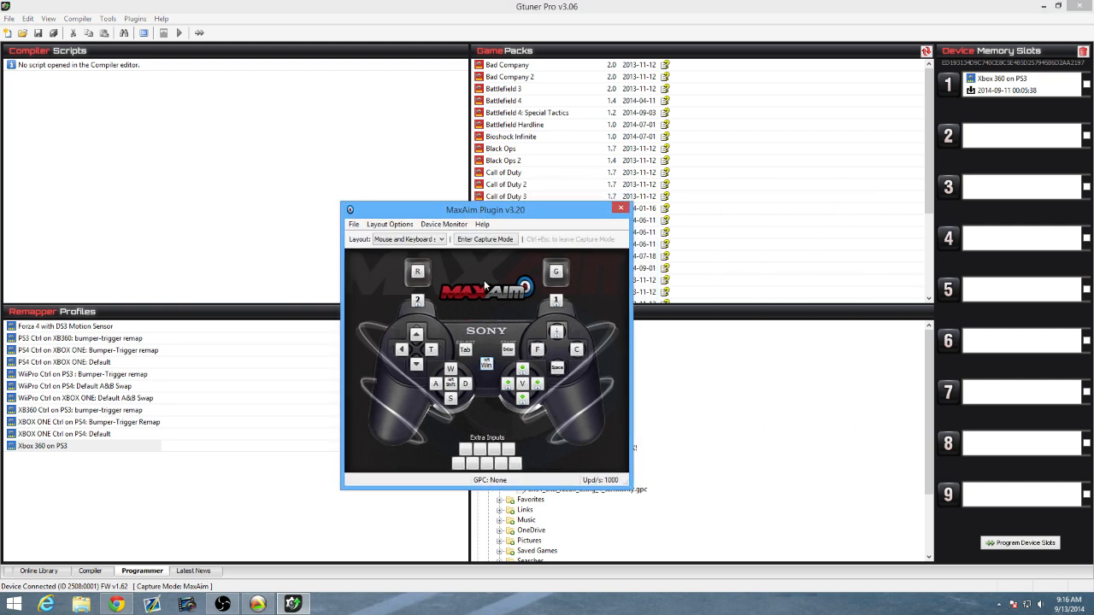
left_click(353, 224)
mouse_move(481, 222)
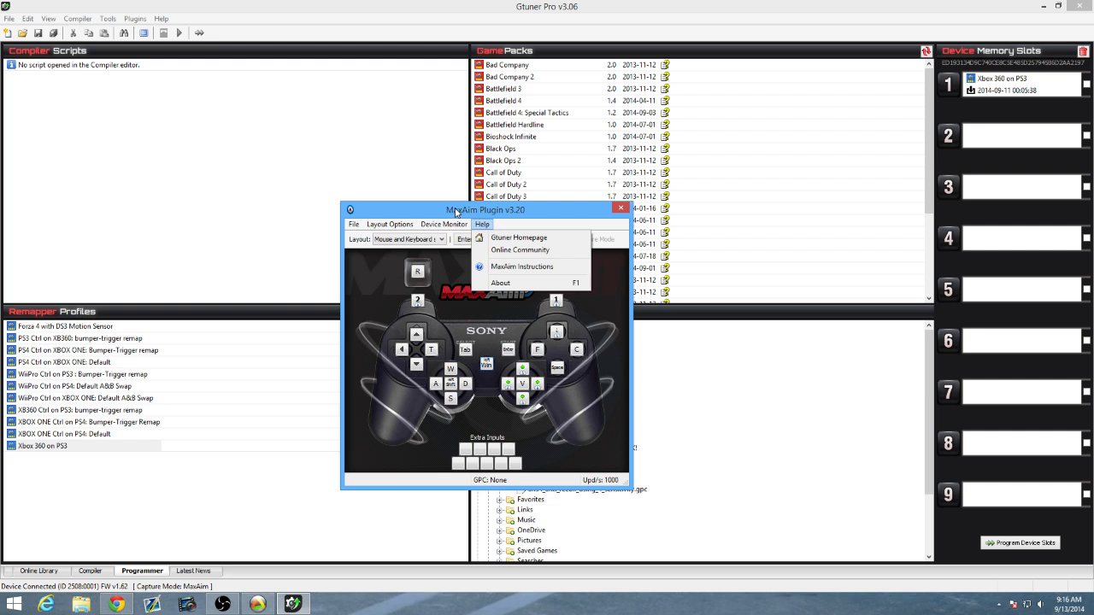
mouse_move(353, 224)
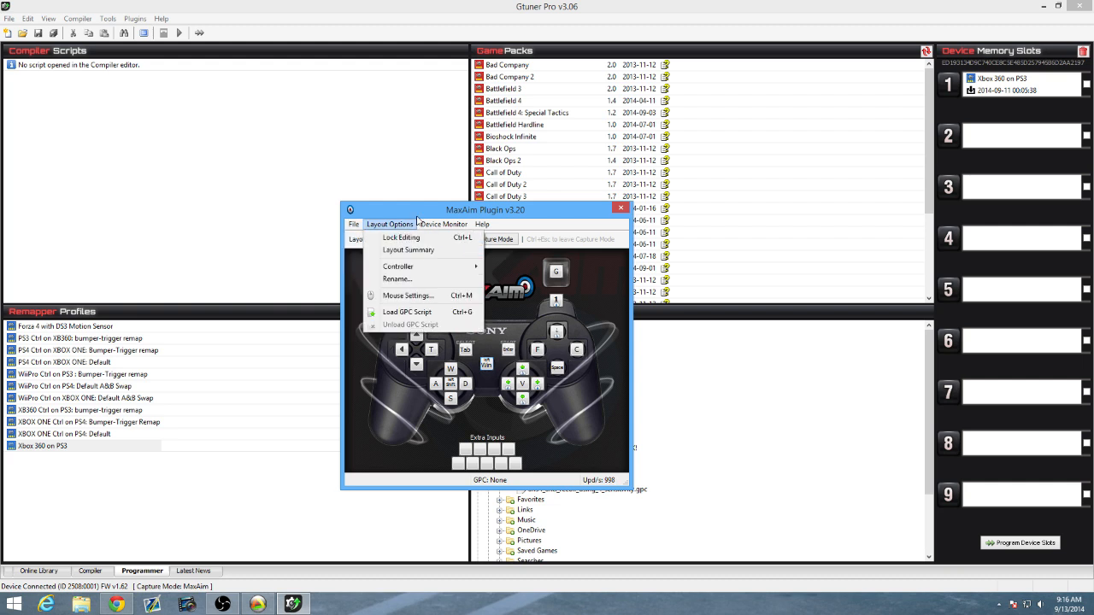
left_click(419, 220)
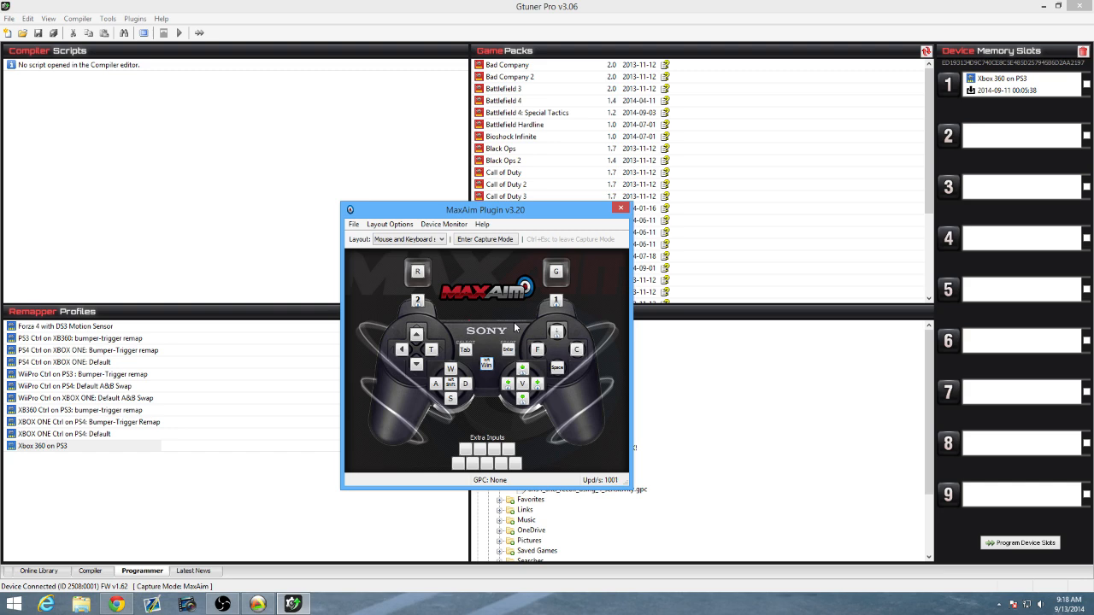
Minimize the main Gtuner window while keeping the MaxAim plugin open, and move the plugin to the desktop's lower corner.
left_click_drag(499, 214, 470, 218)
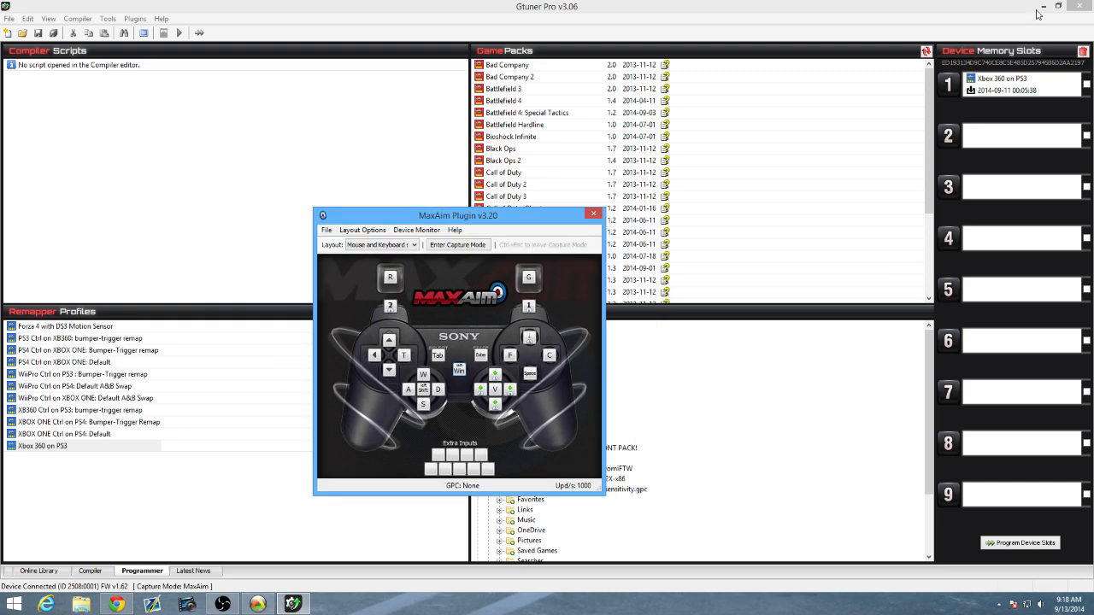
left_click(1039, 11)
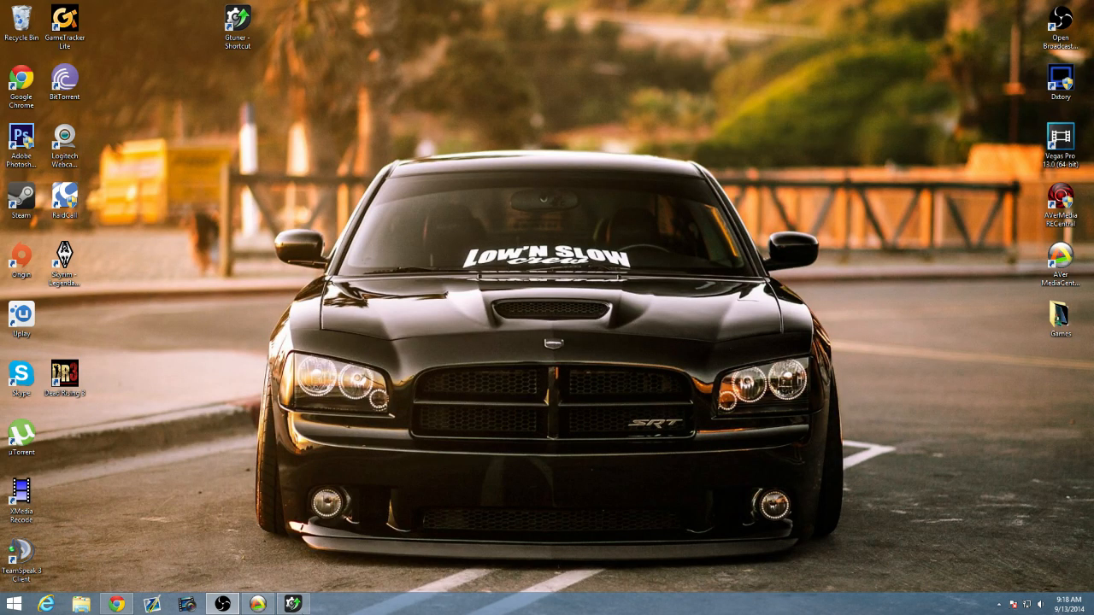
left_click(293, 605)
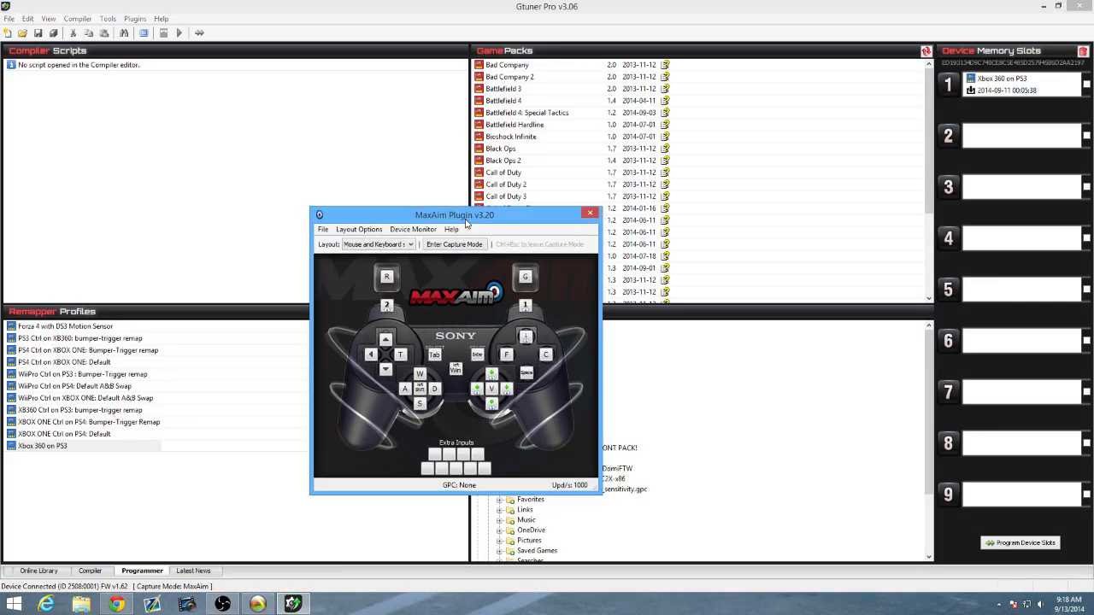
left_click_drag(473, 224, 340, 225)
left_click(1043, 6)
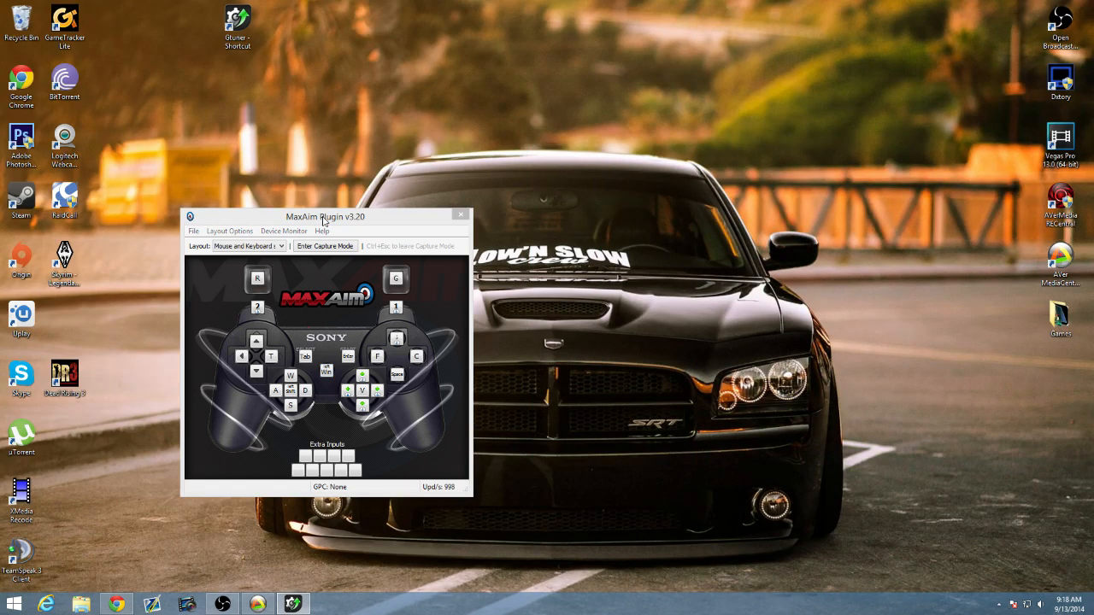
left_click_drag(324, 219, 157, 315)
Bring up the AVer MediaCenter 3D game preview and arrange it side by side with the MaxAim window.
left_click(259, 607)
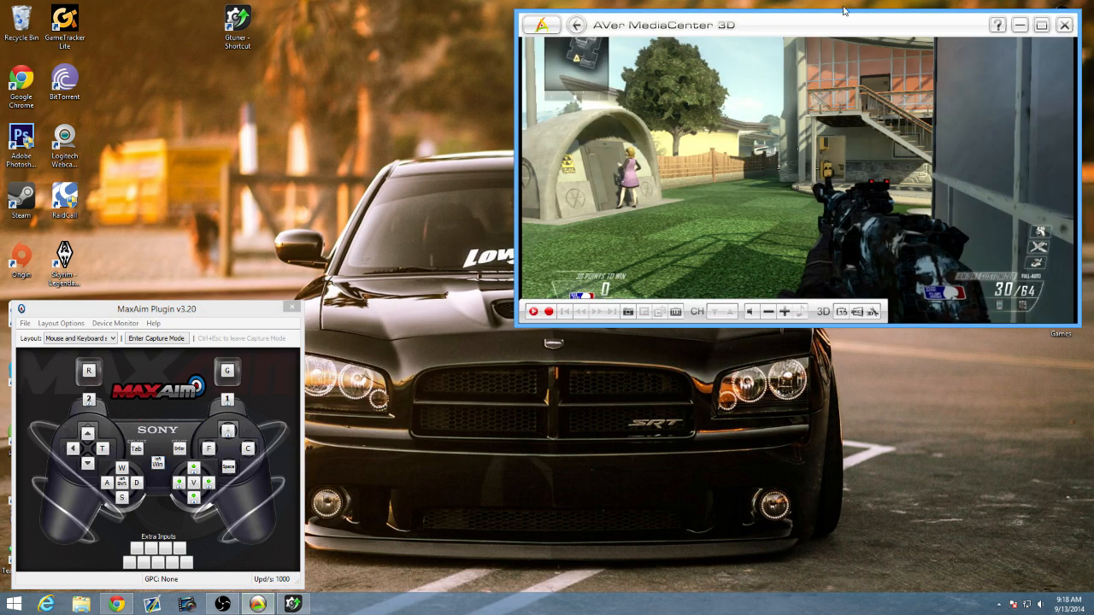
left_click_drag(835, 27, 808, 36)
left_click_drag(212, 315, 321, 171)
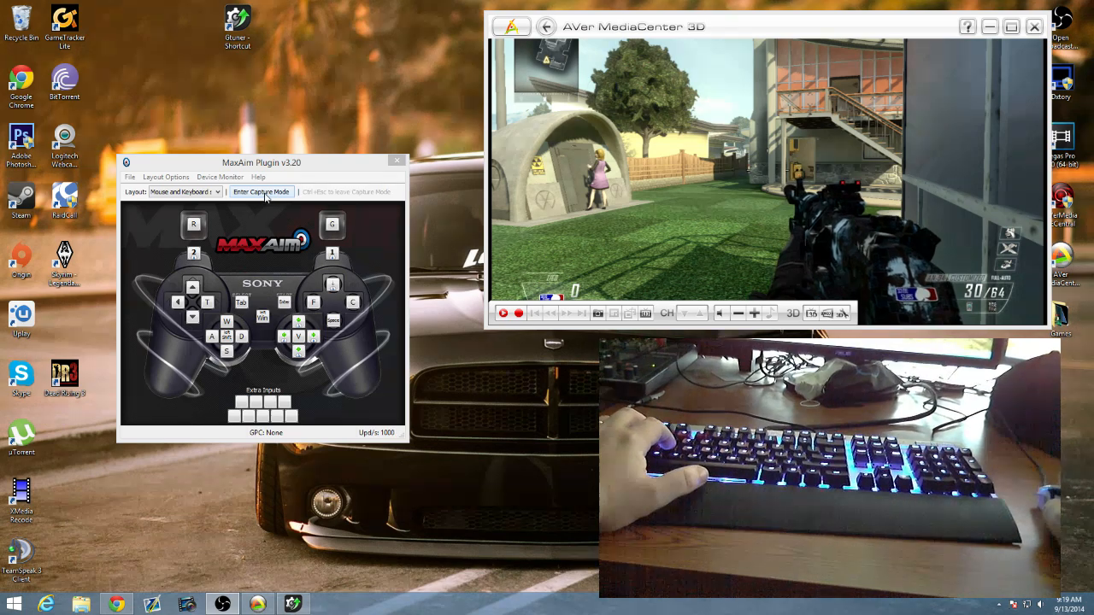
Enter MaxAim's capture mode to test the mouse and keyboard in the game, leave it and hide the game preview.
left_click(265, 192)
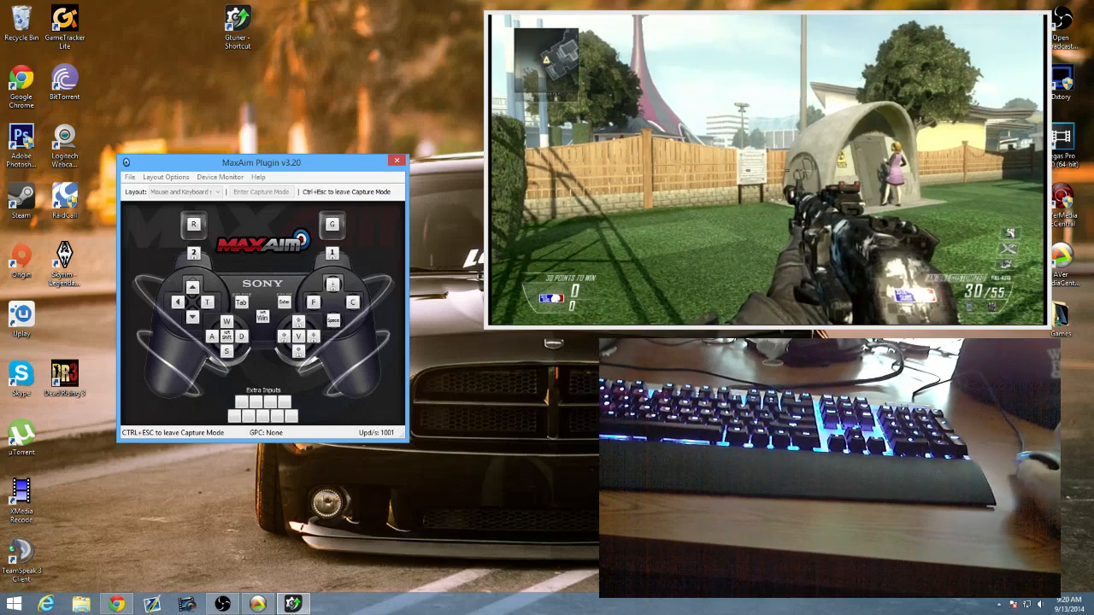
key("ctrl+Escape")
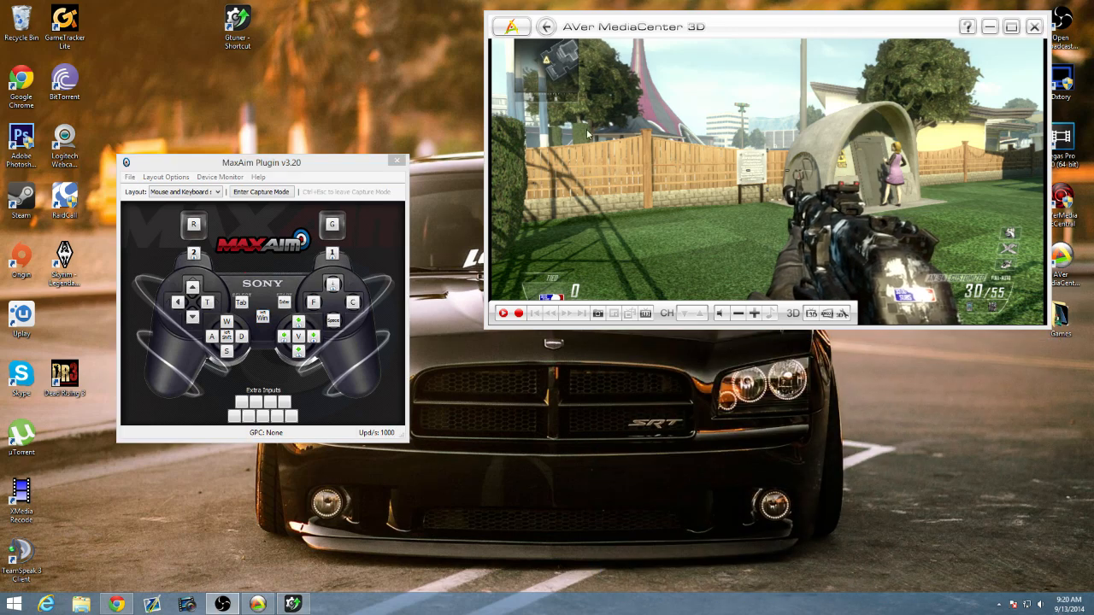
left_click(989, 27)
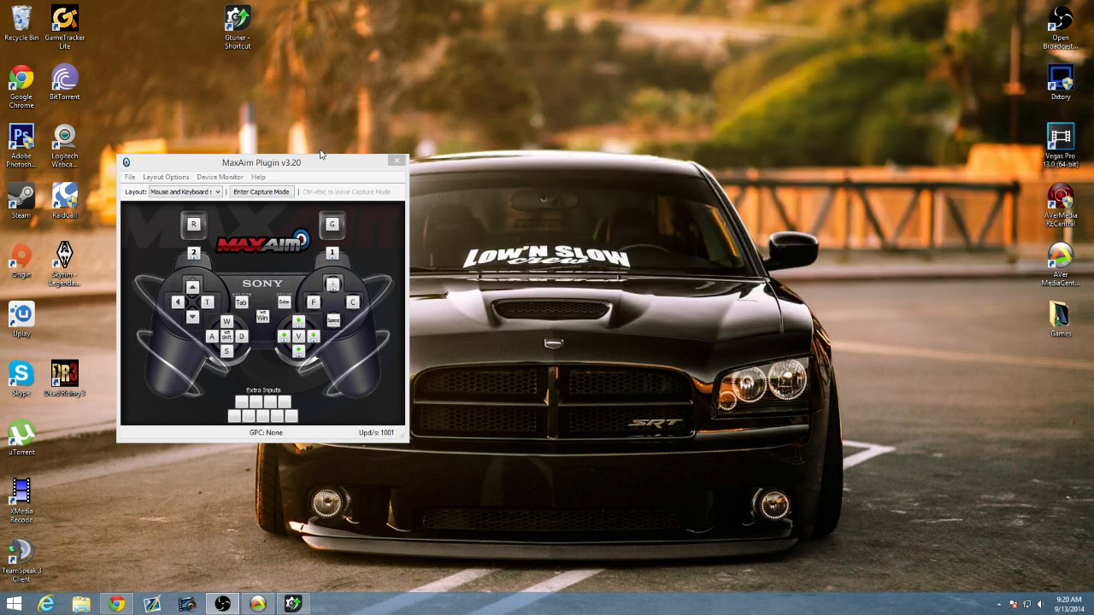
Review and accept the mouse settings of MaxAim's mouse and keyboard layout, and close the plugin to return to Gtuner.
left_click_drag(322, 167, 570, 152)
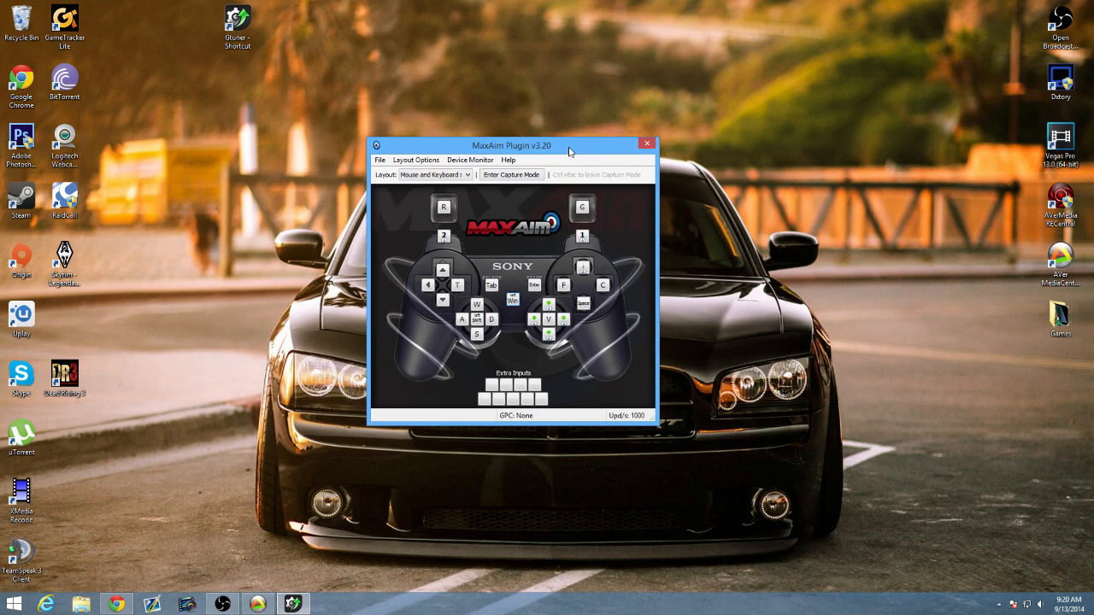
left_click(428, 161)
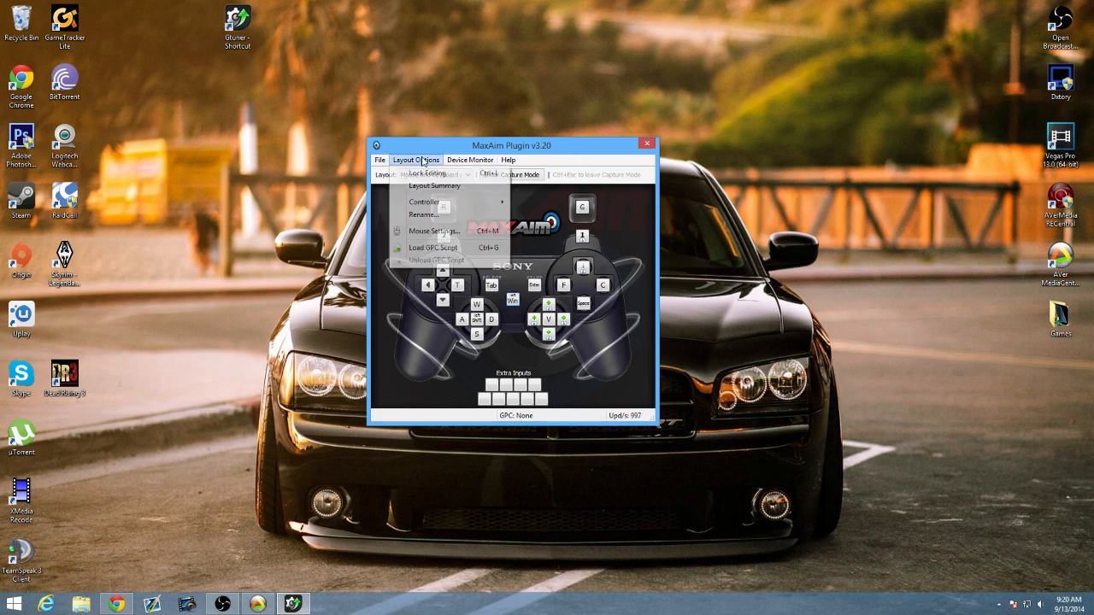
left_click(436, 231)
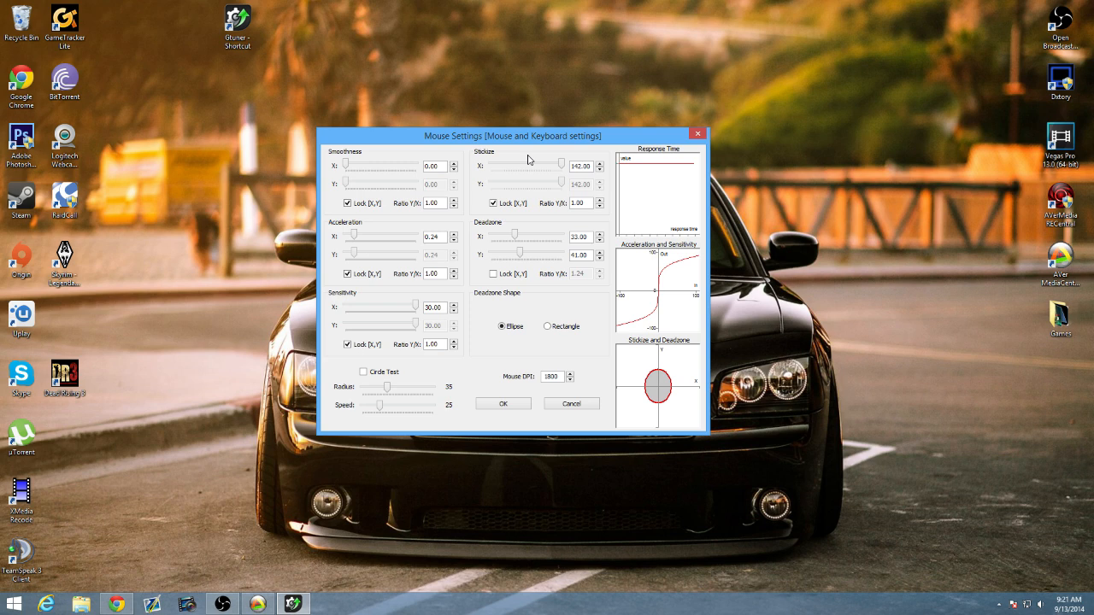
left_click(525, 409)
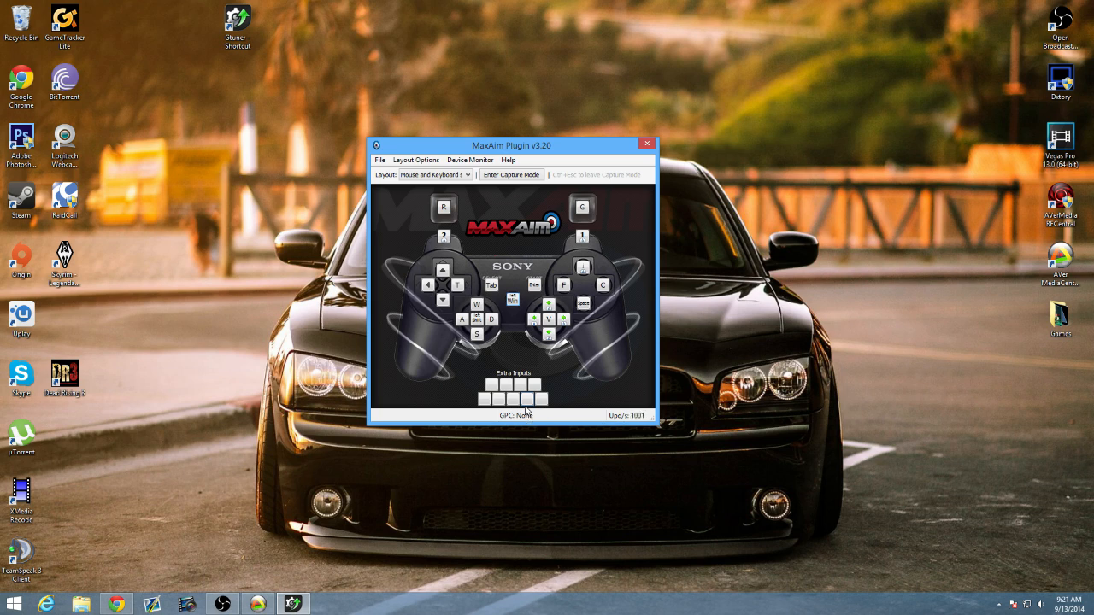
left_click(647, 145)
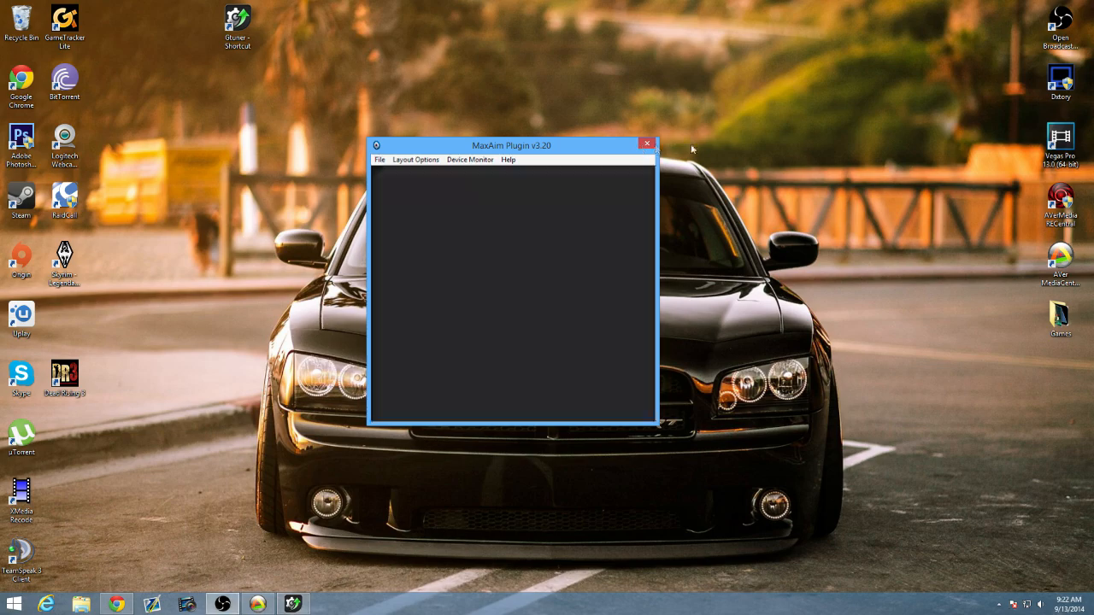
left_click_drag(1093, 147, 309, 1)
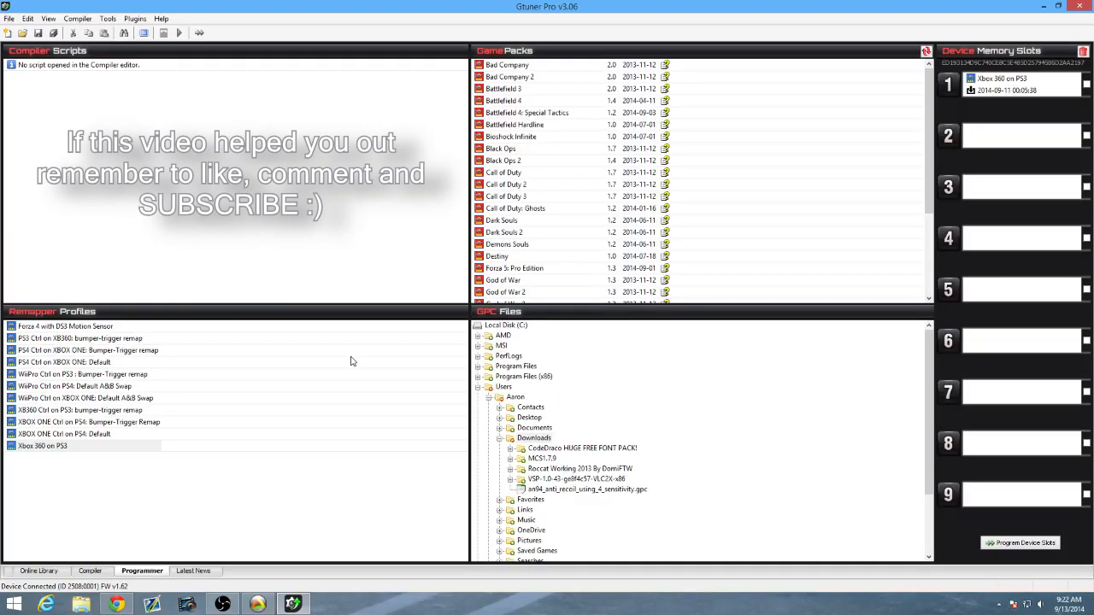